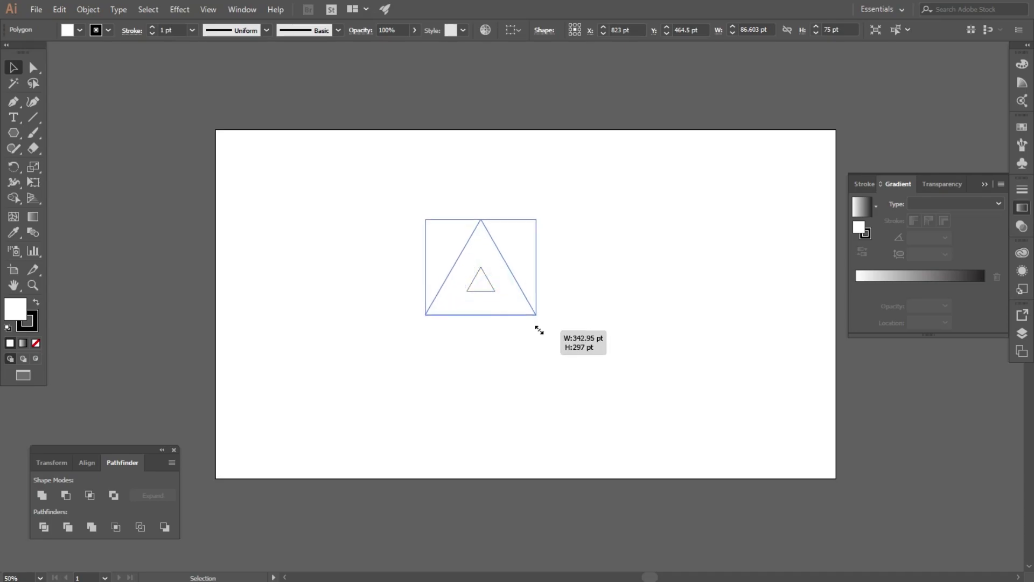
Step: Scale the triangle up proportionally to about 537 × 465 pt
click(603, 297)
drag(525, 261, 538, 271)
key(ctrl+=)
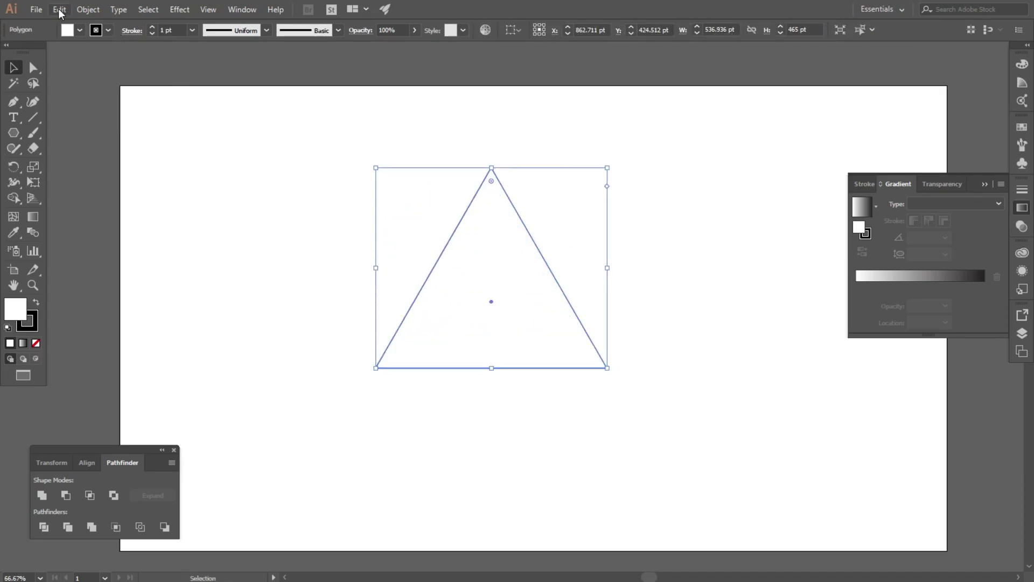
Step: Copy the triangle and paste the duplicate in front of the original
click(60, 10)
click(75, 71)
click(60, 10)
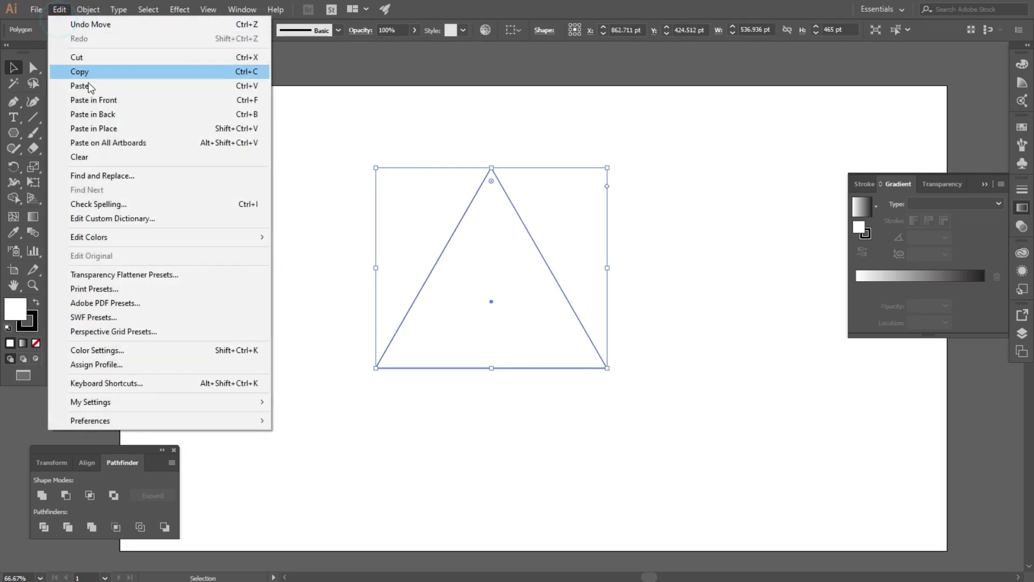
click(93, 100)
click(237, 219)
Step: Narrow both stacked triangles and shift one copy sideways so the two overlap with their peaks apart
drag(389, 187, 609, 310)
drag(609, 269, 568, 281)
click(638, 275)
Step: Remove the fill from both triangles and set their black stroke weight to 39 pt
drag(302, 240, 665, 358)
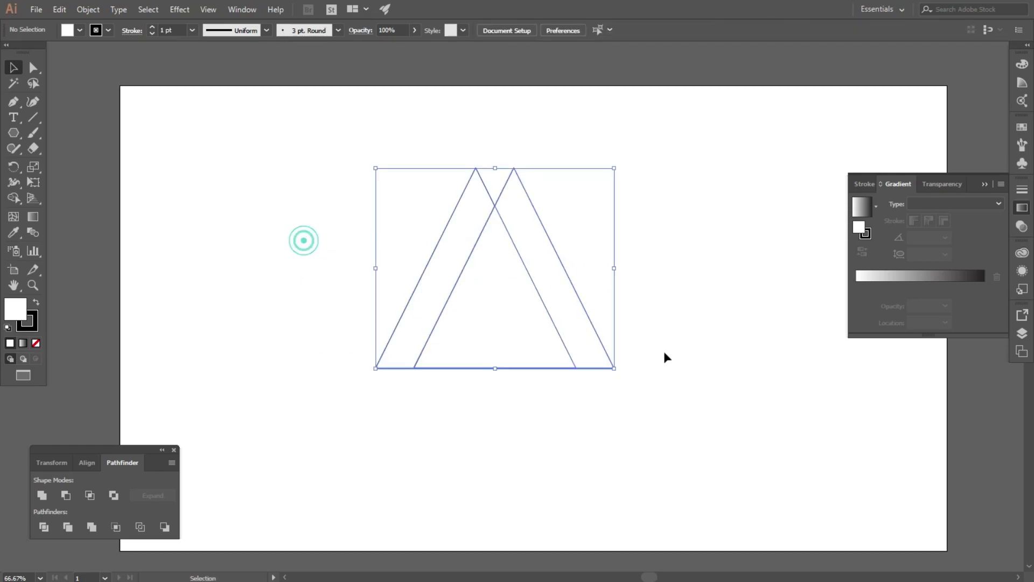
click(86, 464)
drag(323, 187, 742, 363)
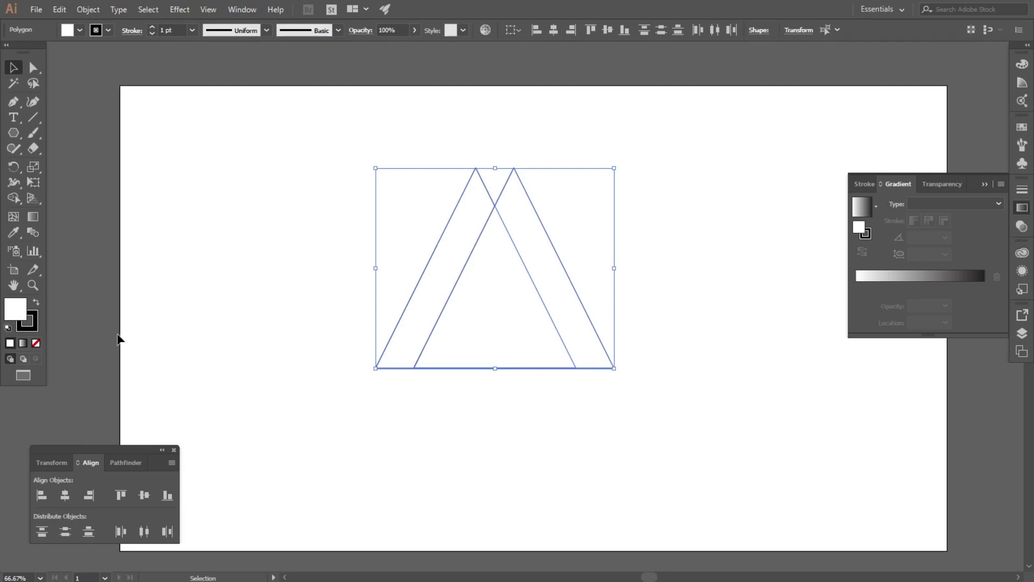
click(35, 343)
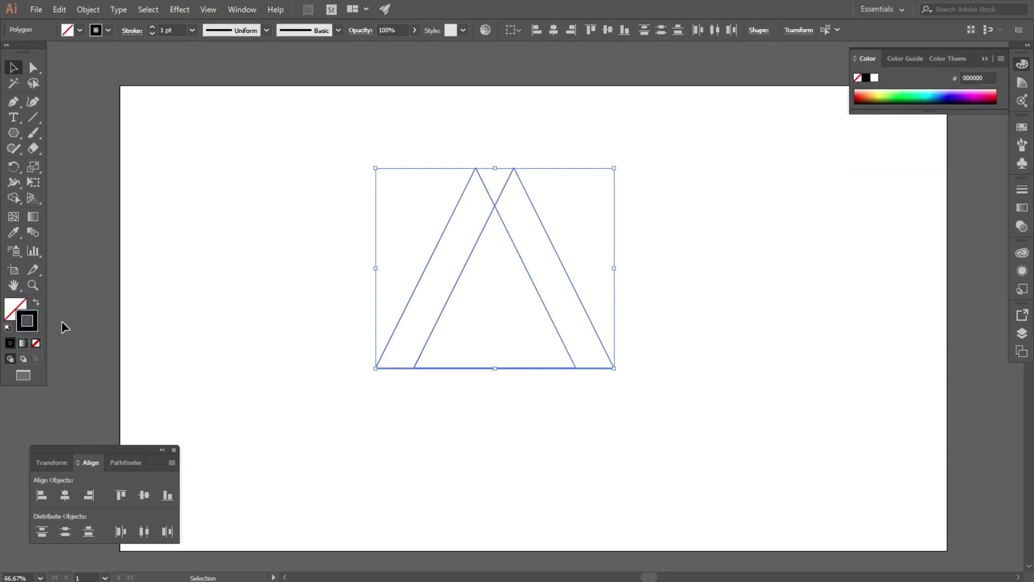
scroll(178, 29, up, 20)
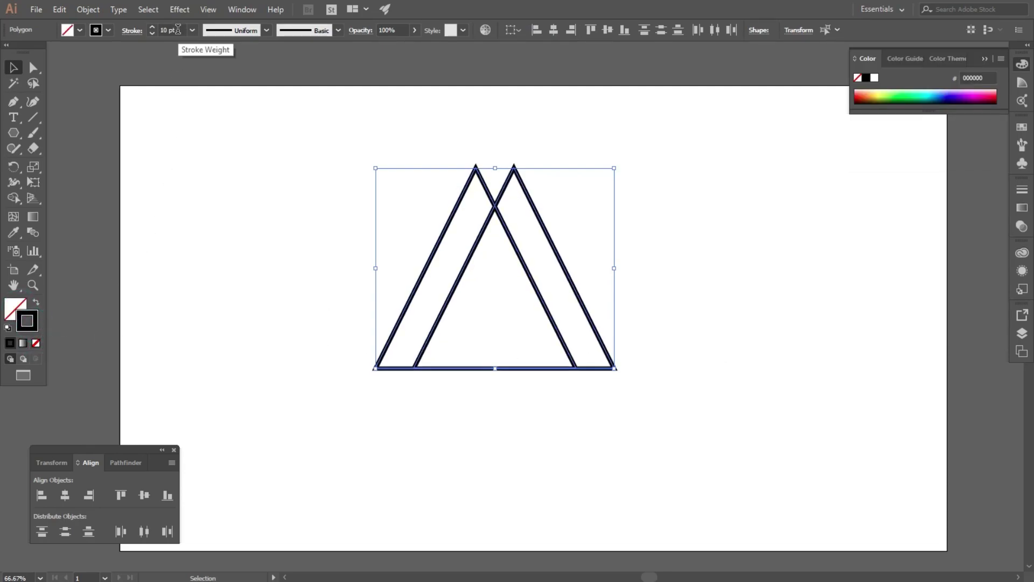
scroll(178, 30, up, 12)
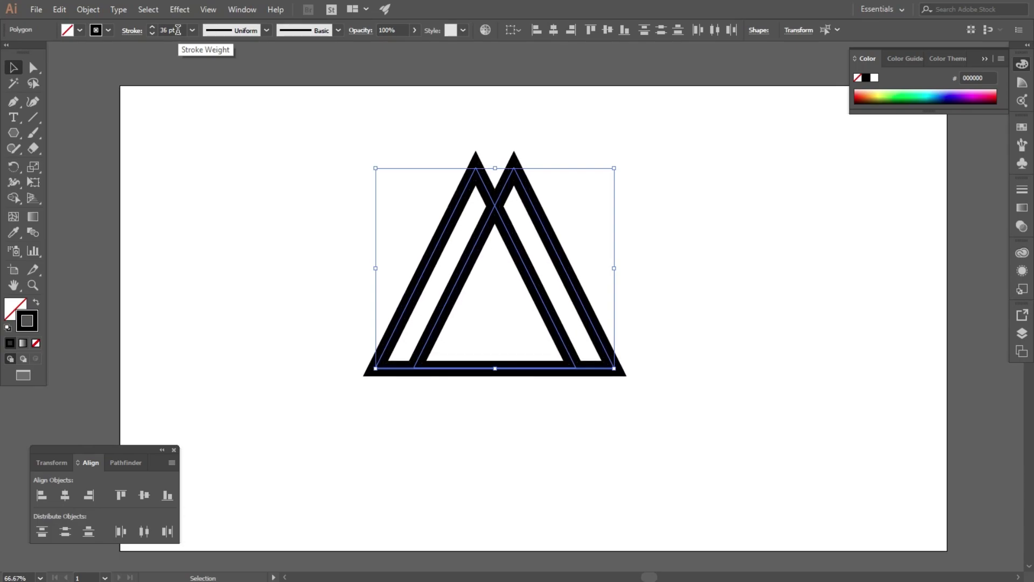
scroll(178, 30, up, 3)
click(270, 246)
Step: Draw a straight vertical line beside the triangles and a horizontal line about 1192 pt long above them
click(33, 117)
drag(806, 124, 835, 472)
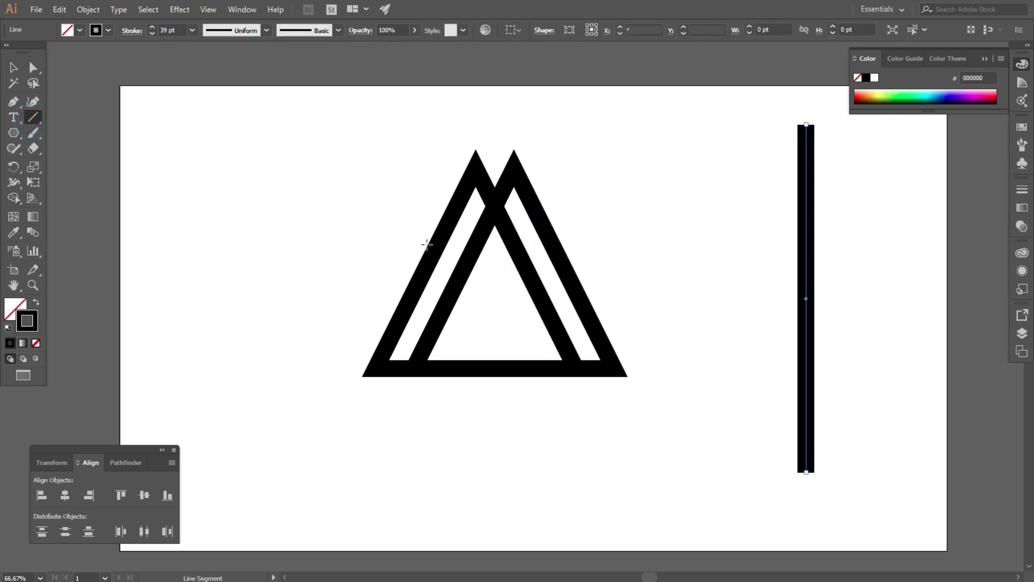
drag(242, 120, 756, 120)
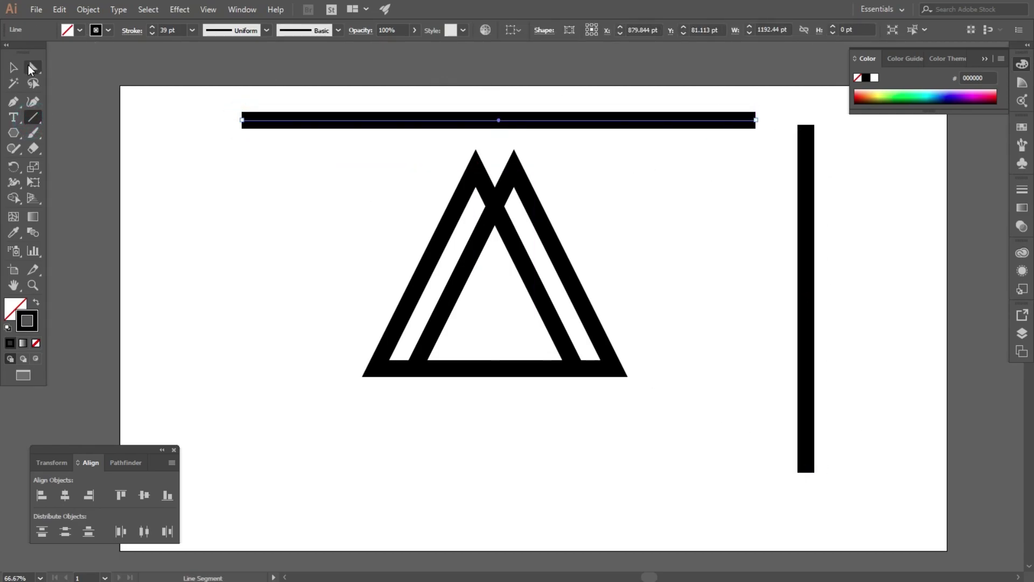
Step: Move the horizontal line across the triangles and duplicate it downward to form three evenly spaced parallel bars
click(14, 67)
click(141, 157)
drag(481, 128, 521, 360)
scroll(492, 261, up, 3)
scroll(462, 310, down, 1)
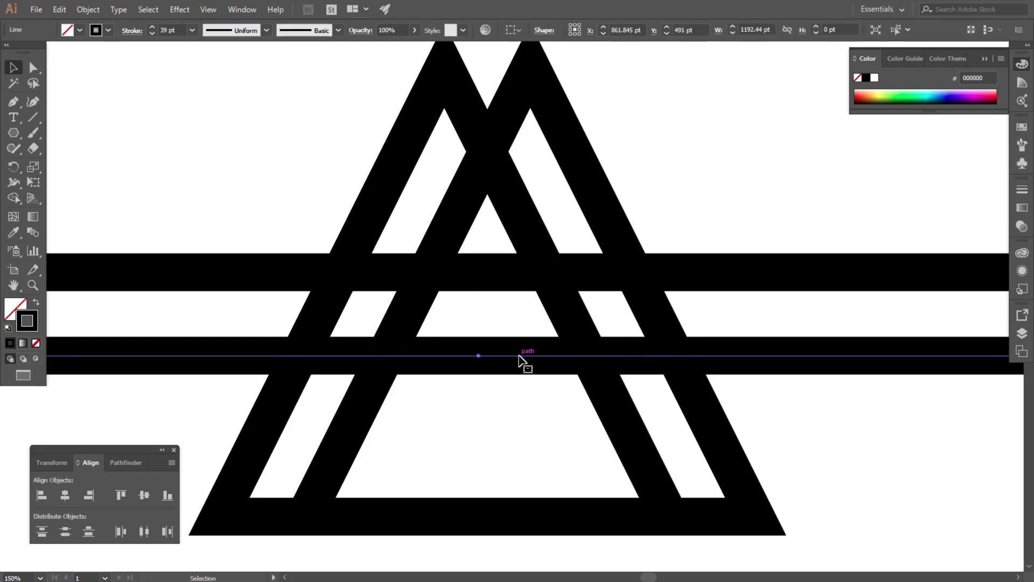
scroll(470, 293, down, 2)
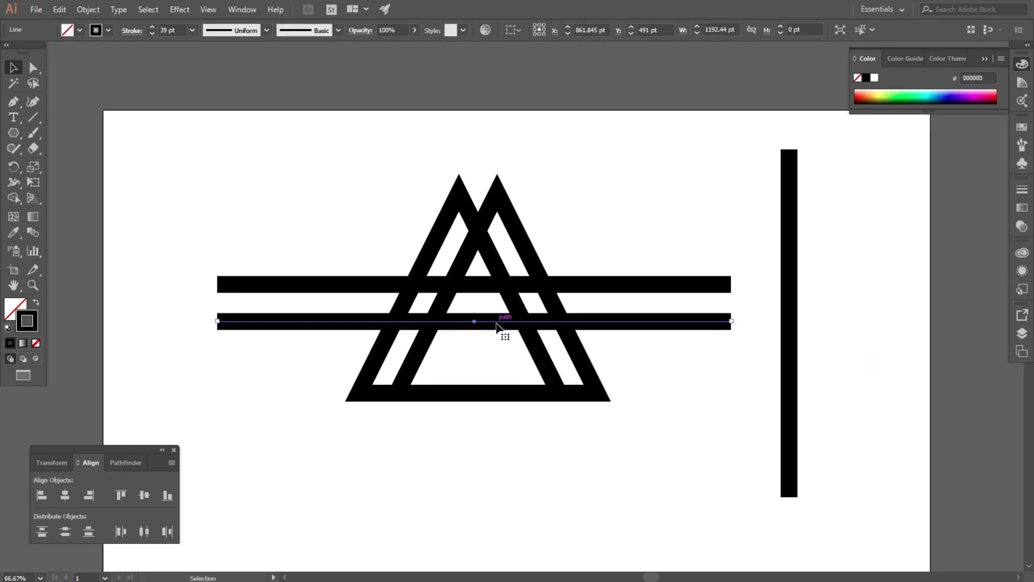
drag(496, 327, 496, 351)
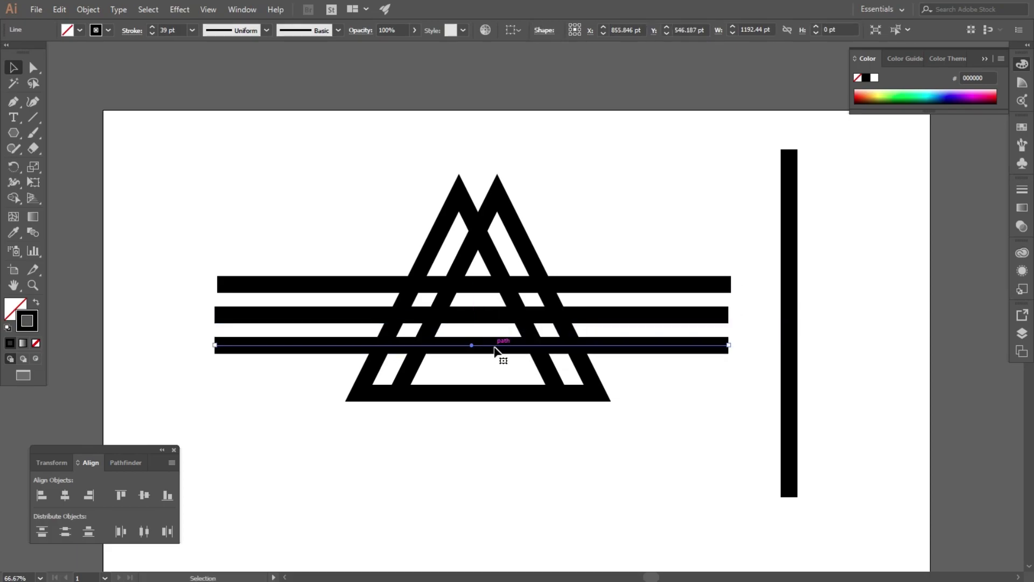
click(604, 217)
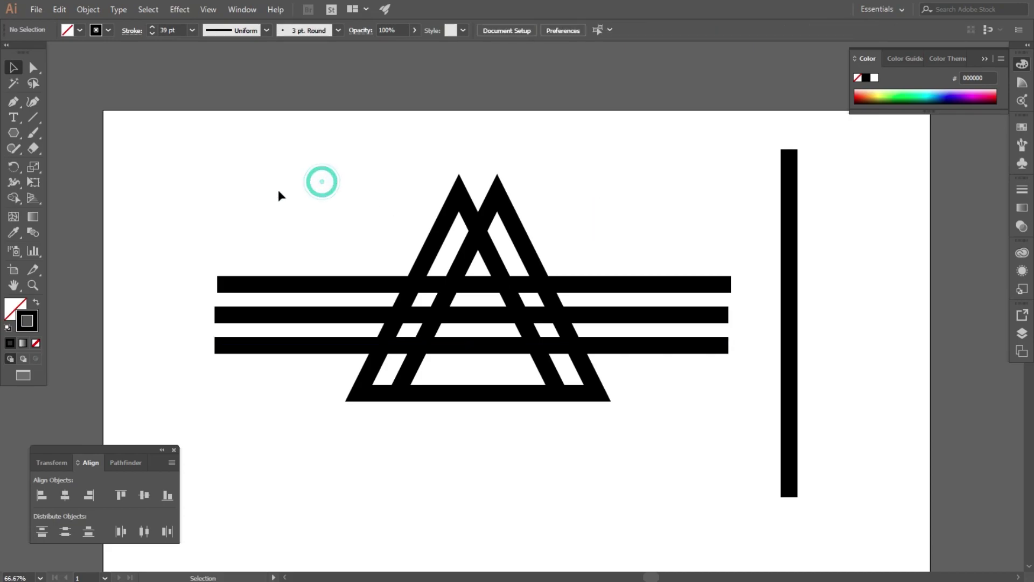
Step: Expand the fill and stroke of the two triangles and the three horizontal bars
drag(244, 204, 602, 457)
click(88, 9)
click(129, 143)
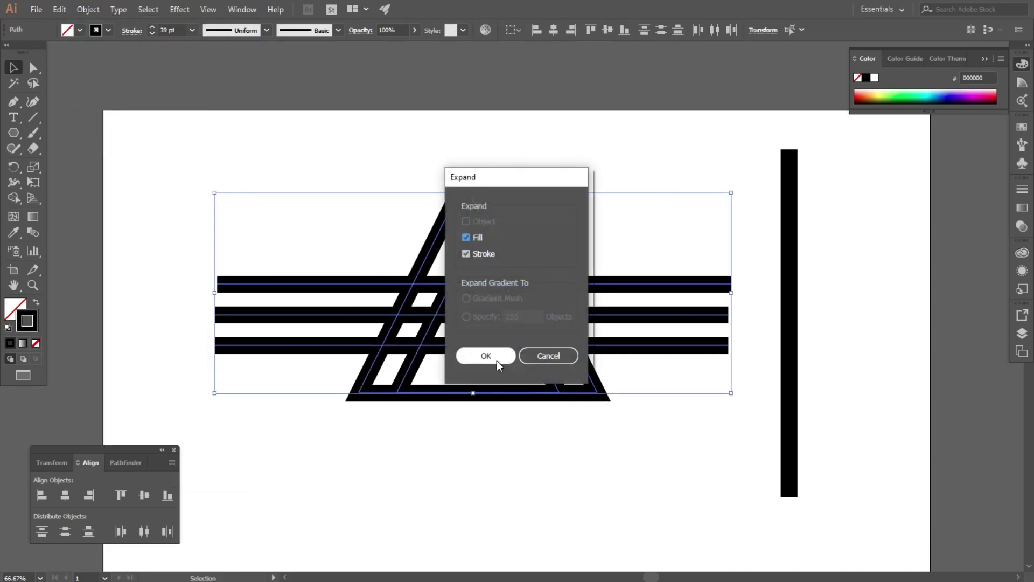
click(489, 354)
Step: With Shape Builder, remove the bar ends outside the triangles, the base below the lowest bar and that bar's middle section
drag(234, 209, 646, 448)
click(14, 198)
drag(309, 245, 300, 372)
drag(605, 242, 687, 429)
drag(655, 392, 337, 371)
mouse_move(455, 350)
mouse_down()
mouse_move(460, 382)
mouse_move(437, 422)
mouse_up()
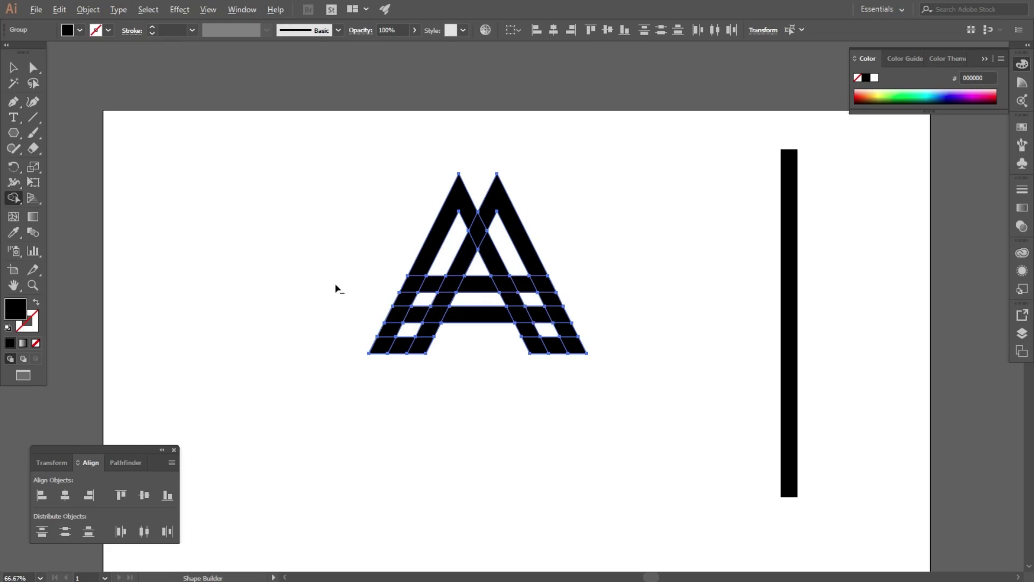
Step: Cut both outer legs open between the upper and middle bars with Shape Builder
scroll(409, 301, up, 1)
alt+click(410, 299)
alt+click(603, 297)
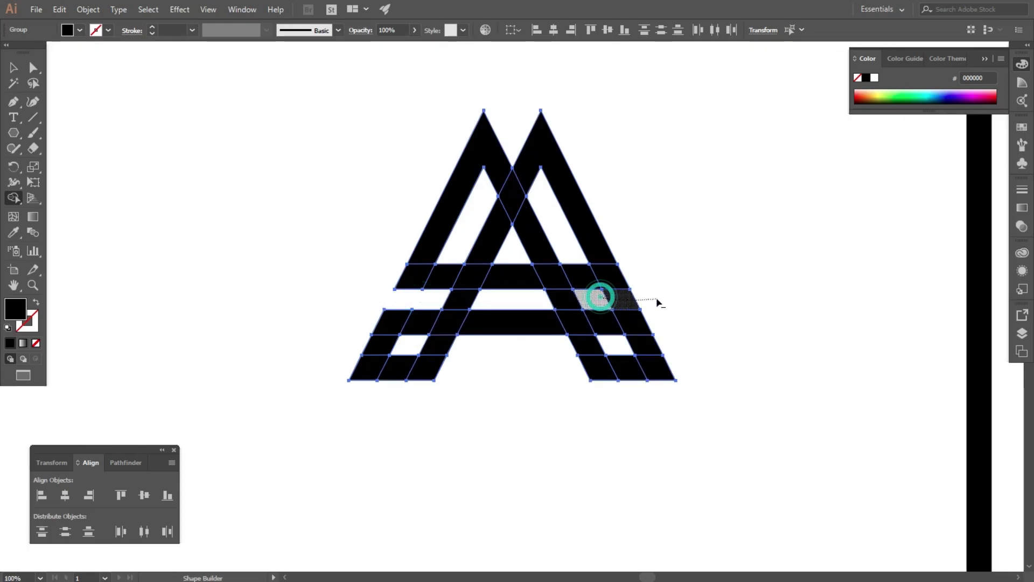
click(14, 68)
click(206, 177)
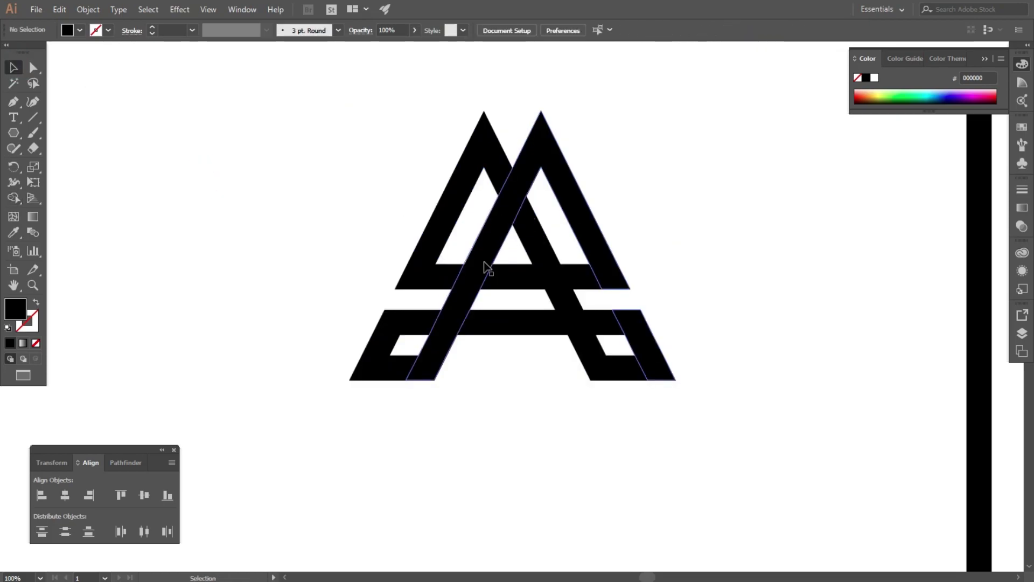
Step: Apply Pathfinder Divide to the whole letter shape and ungroup the resulting pieces
drag(336, 122, 709, 443)
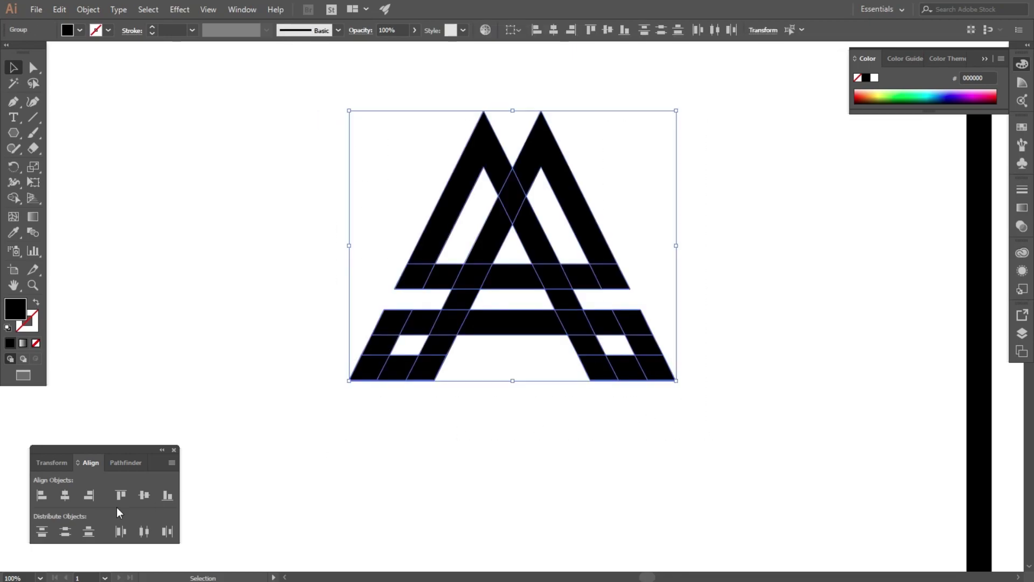
click(126, 462)
click(45, 527)
click(285, 314)
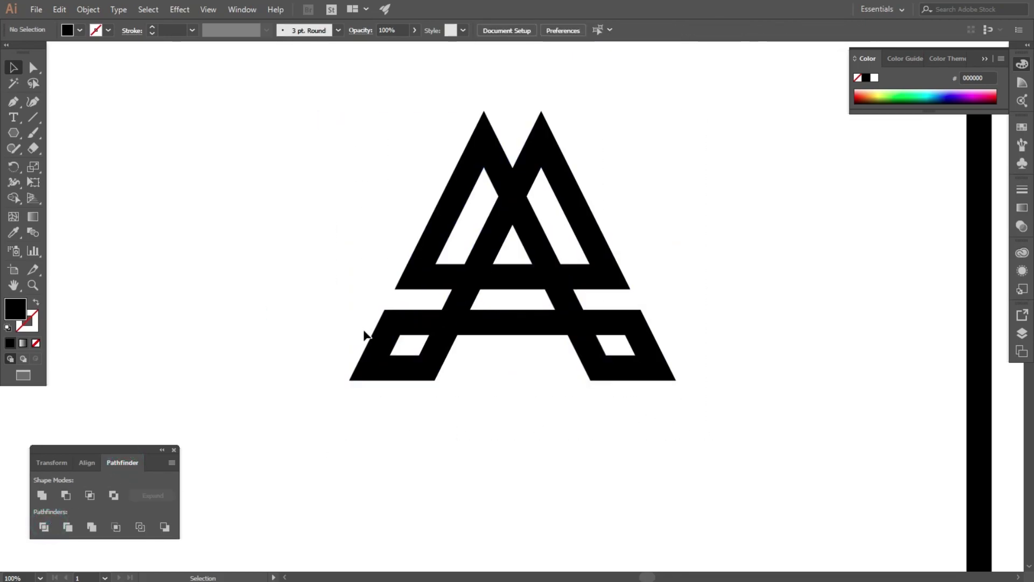
click(450, 316)
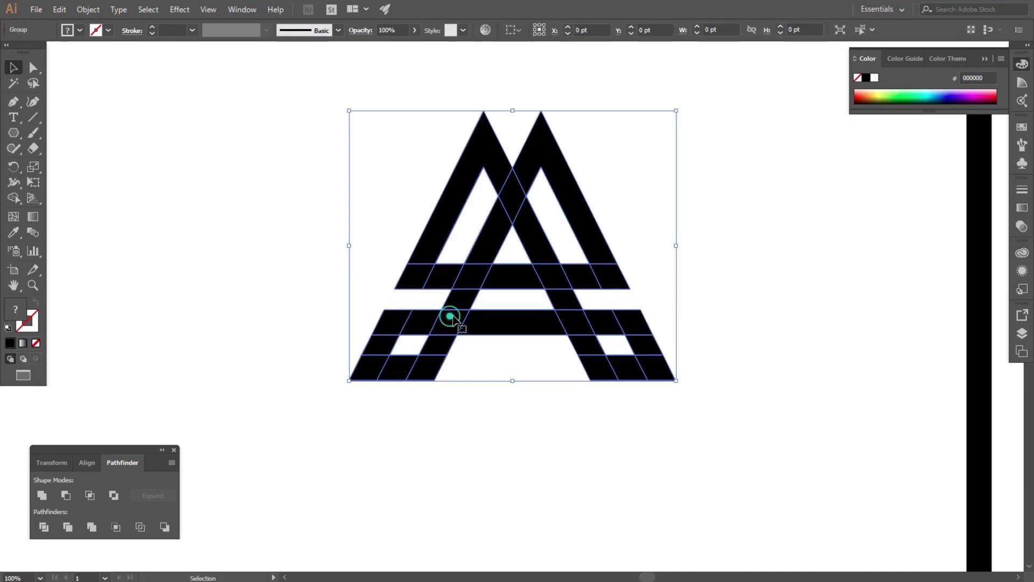
right_click(461, 317)
click(496, 403)
Step: Add outward miter-joined offset paths around the four pieces where the inner legs cross the two central bars
click(449, 327)
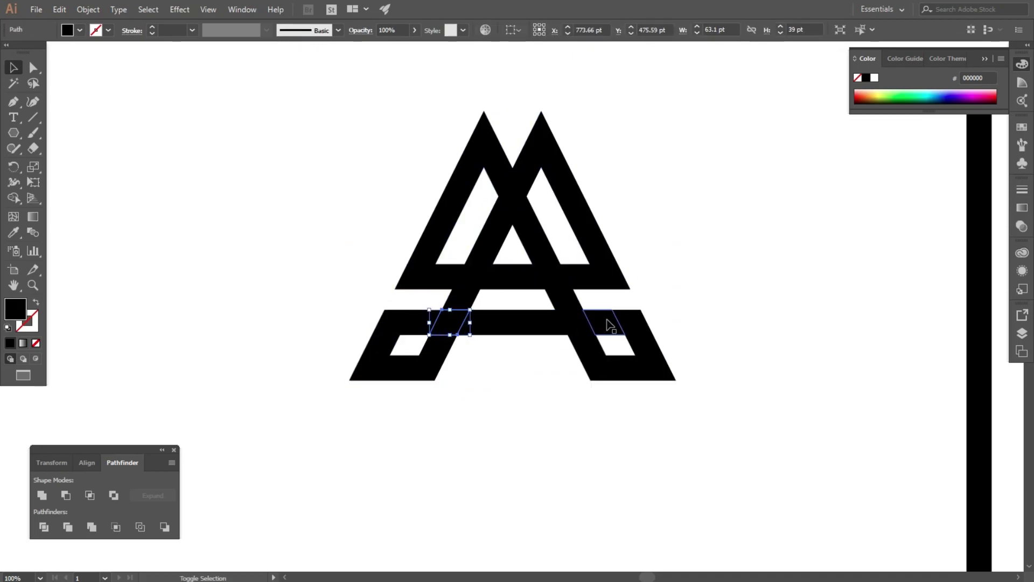
shift+click(580, 324)
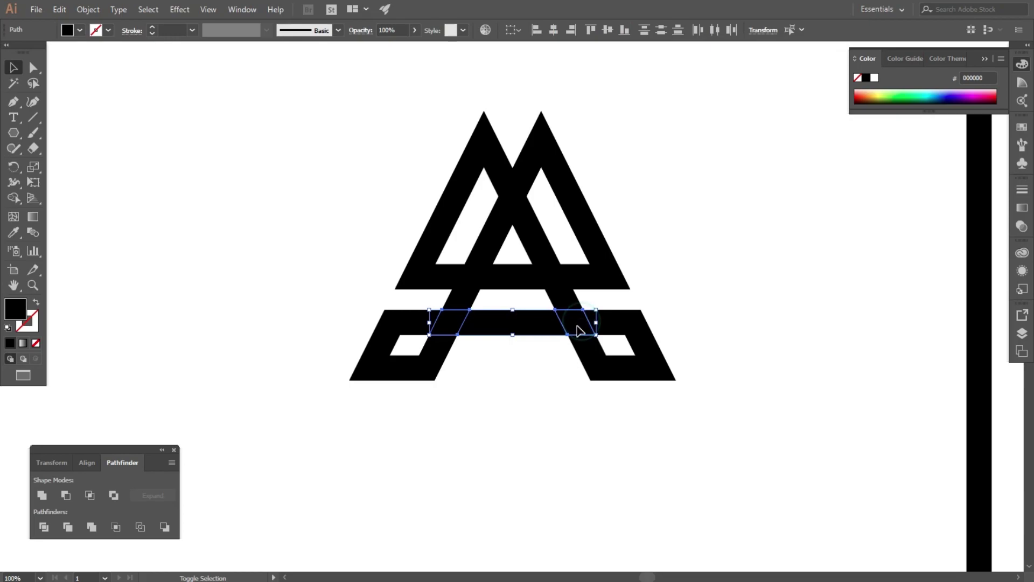
shift+click(558, 273)
shift+click(467, 288)
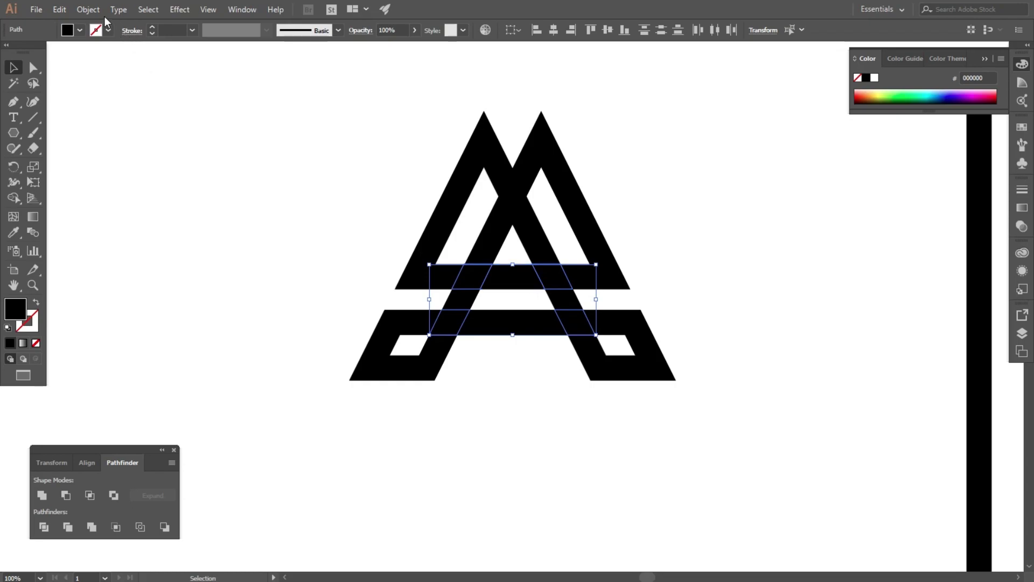
click(87, 10)
mouse_move(120, 293)
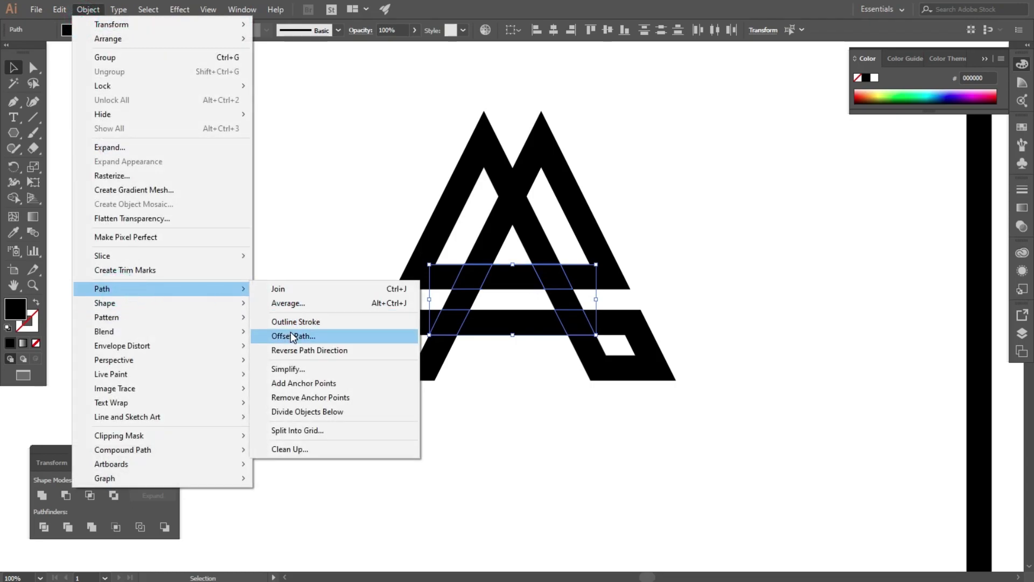
click(294, 336)
click(720, 307)
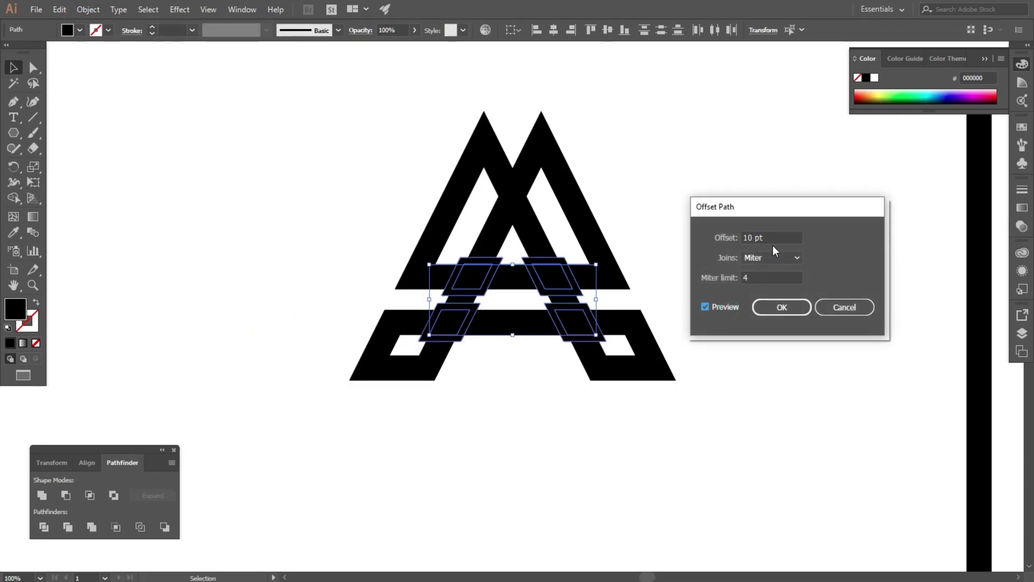
scroll(772, 236, up, 2)
scroll(772, 236, up, 1)
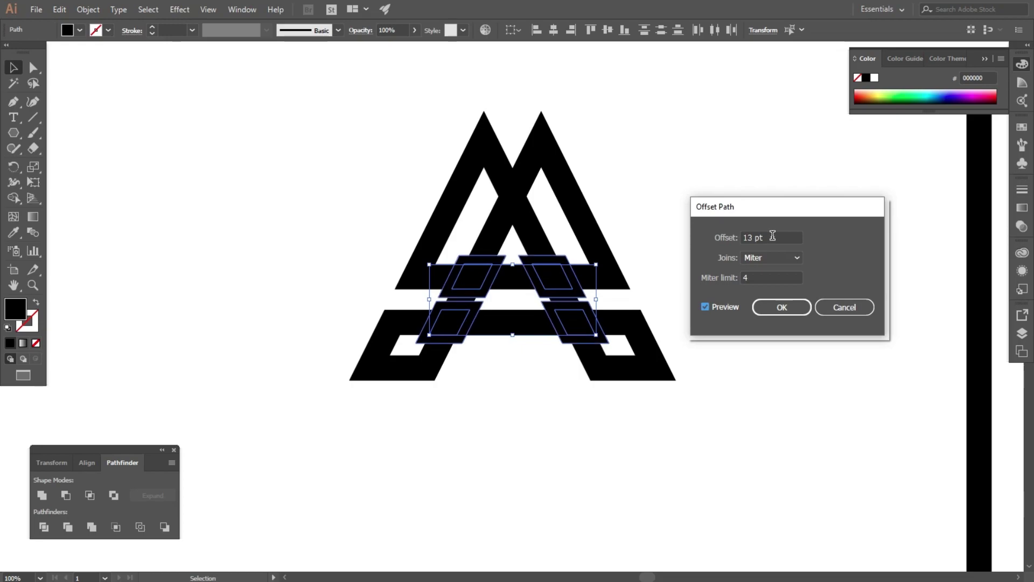
scroll(773, 237, up, 1)
scroll(773, 236, up, 1)
click(783, 308)
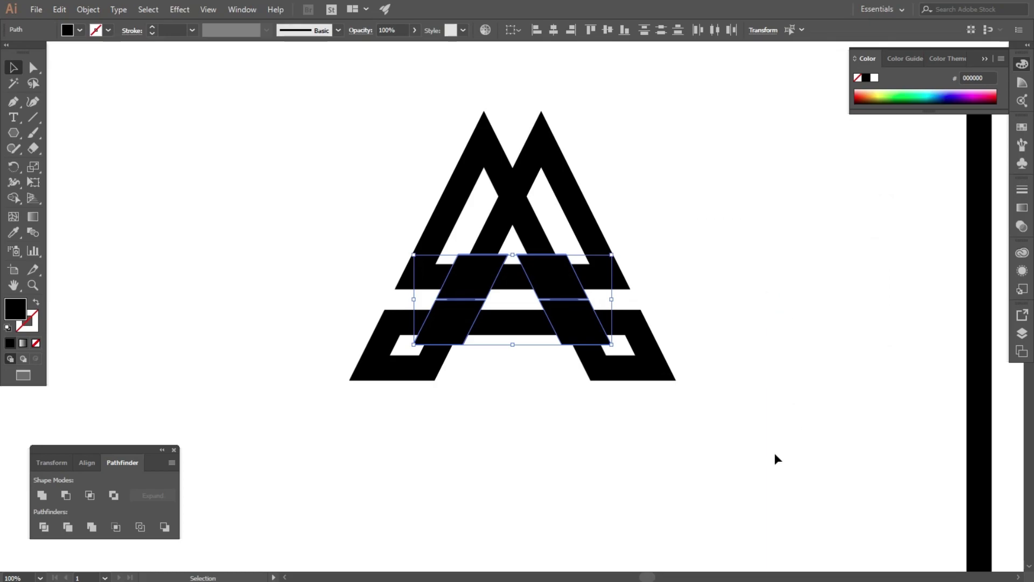
Step: With Shape Builder on the whole letter, cut a gap beside the right inner leg's lower crossing and remove the slivers above it
drag(785, 451, 270, 170)
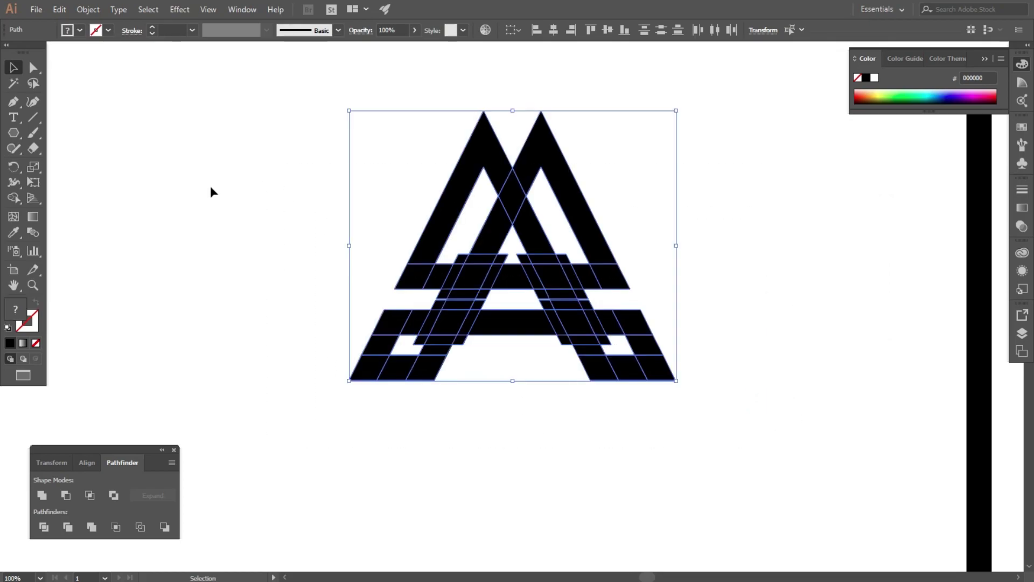
click(12, 199)
scroll(612, 322, up, 1)
mouse_move(581, 328)
mouse_down()
mouse_move(589, 354)
mouse_move(615, 377)
mouse_up()
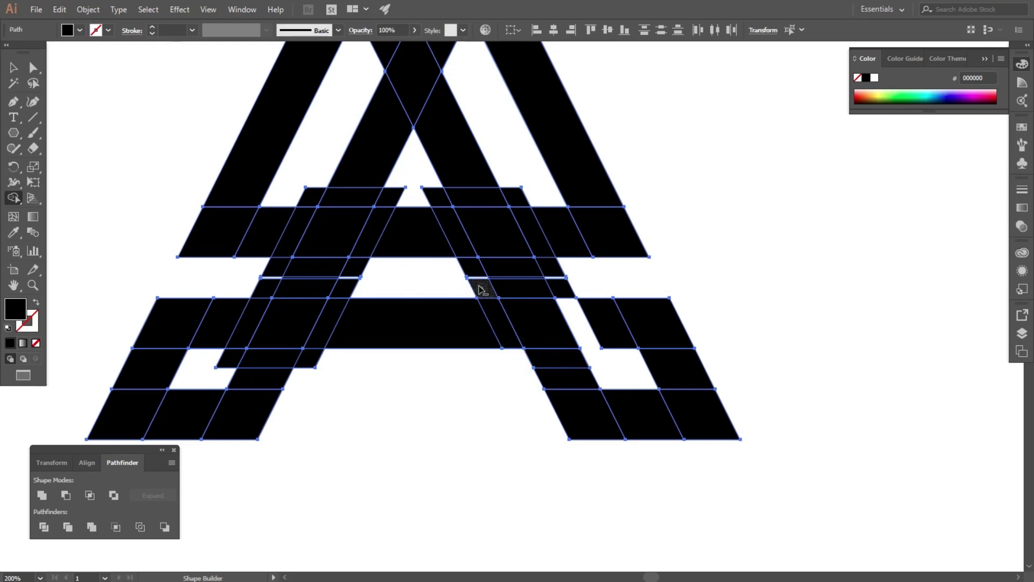
drag(555, 263, 563, 293)
Step: Remove the offset slivers protruding above the upper bar beside both inner legs
alt+click(521, 197)
alt+click(440, 197)
alt+click(397, 197)
alt+click(312, 197)
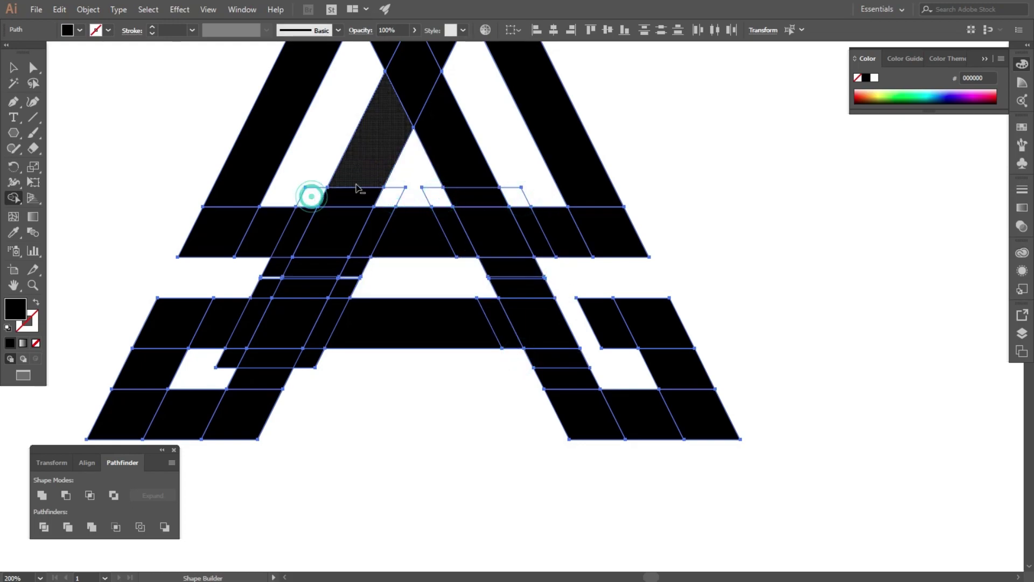
alt+click(399, 197)
alt+click(431, 197)
alt+click(312, 196)
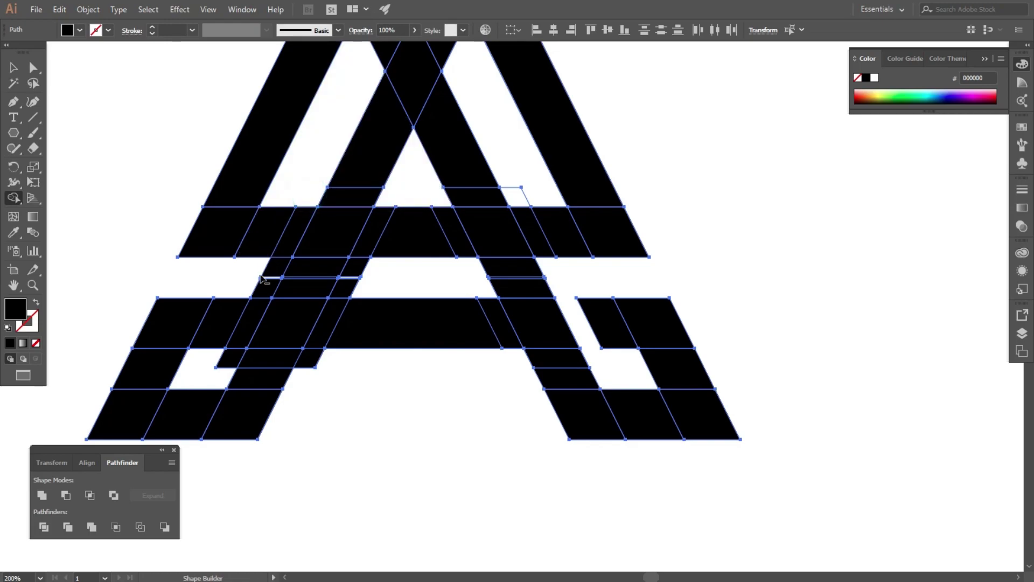
Step: With Shape Builder, cut a gap in the left inner leg just below the lower bar and remove the surrounding offset slivers
alt+click(275, 269)
alt+click(226, 358)
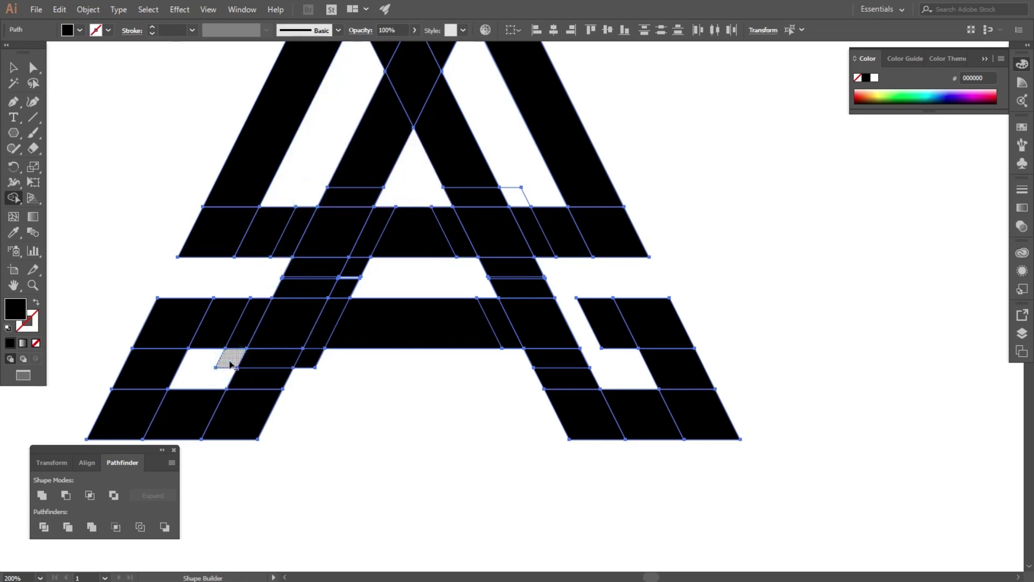
alt+click(271, 360)
alt+click(342, 288)
alt+click(230, 368)
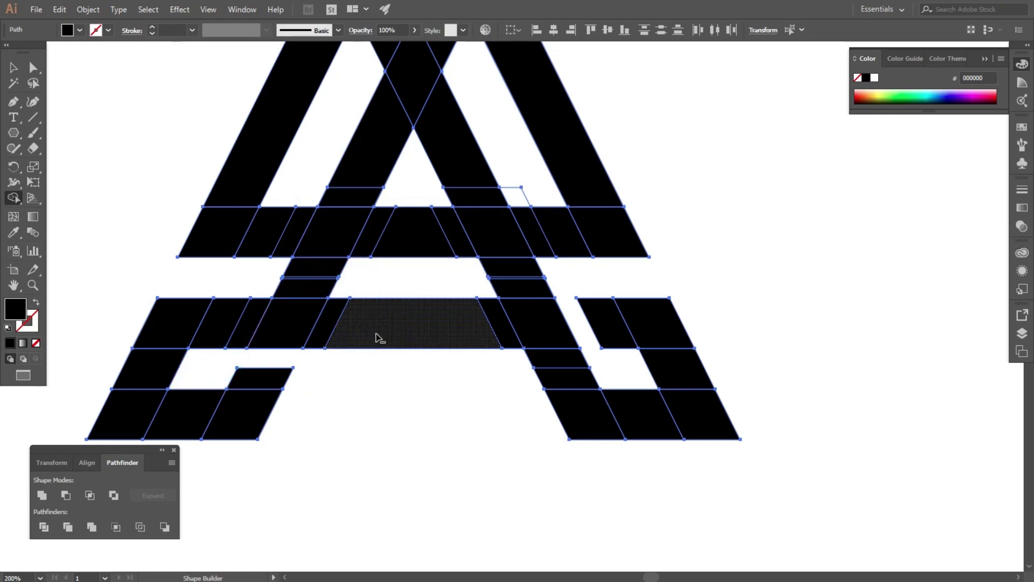
Step: Cut gaps in the upper bar beside the left inner leg and in the right inner leg just above that bar
alt+scroll(367, 240, down, 1)
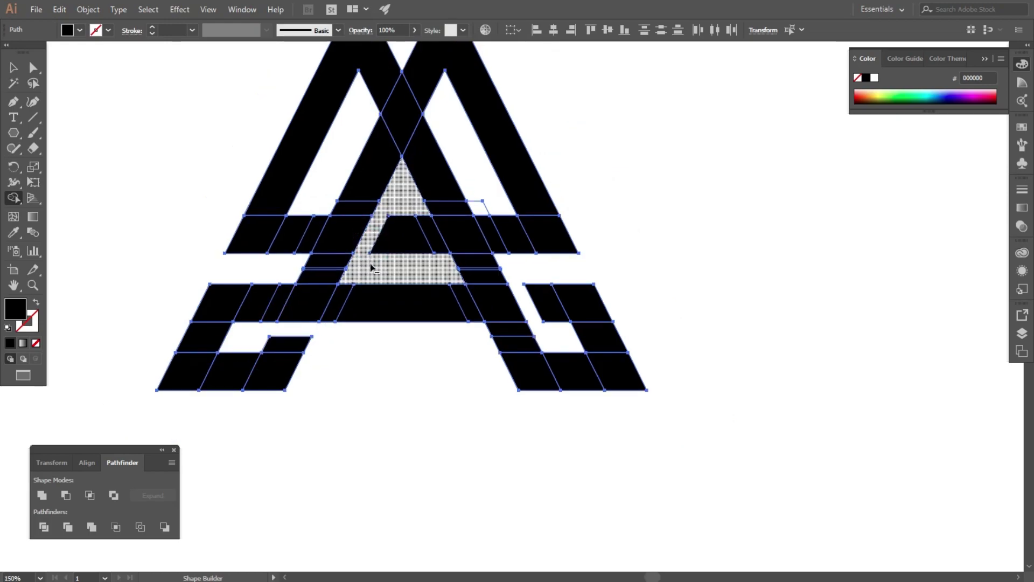
alt+scroll(485, 186, up, 2)
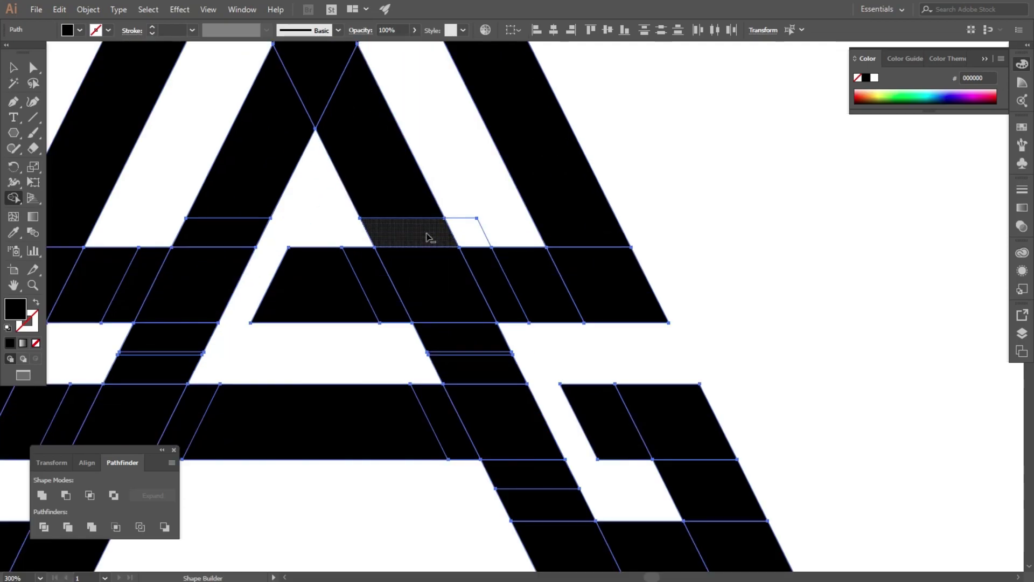
drag(482, 222, 492, 219)
alt+scroll(494, 221, down, 1)
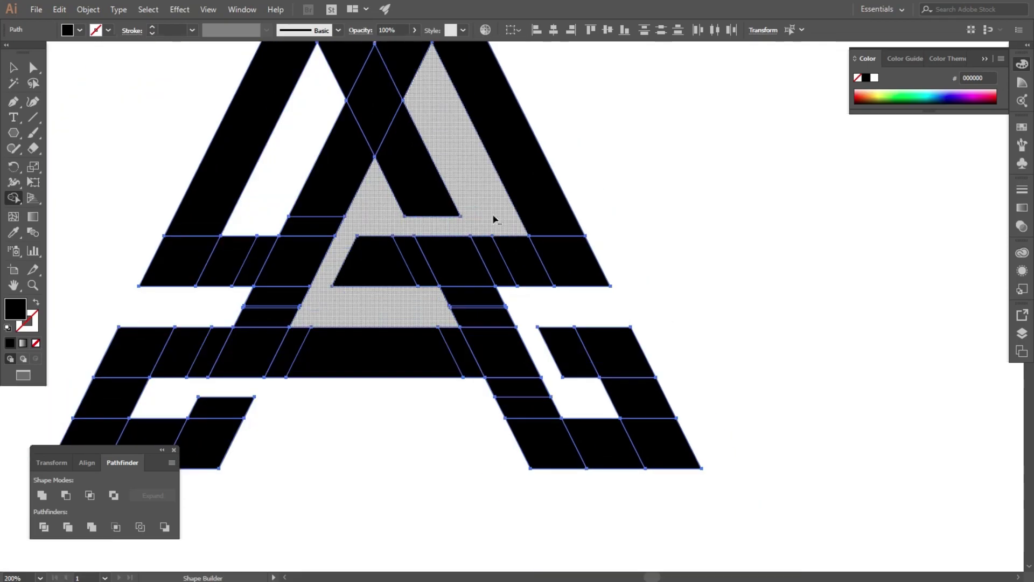
alt+scroll(494, 220, down, 2)
Step: Unite all pieces of the letter A into a single shape with Pathfinder
click(9, 69)
click(265, 229)
scroll(649, 270, down, 1)
drag(365, 140, 646, 369)
alt+scroll(565, 253, up, 1)
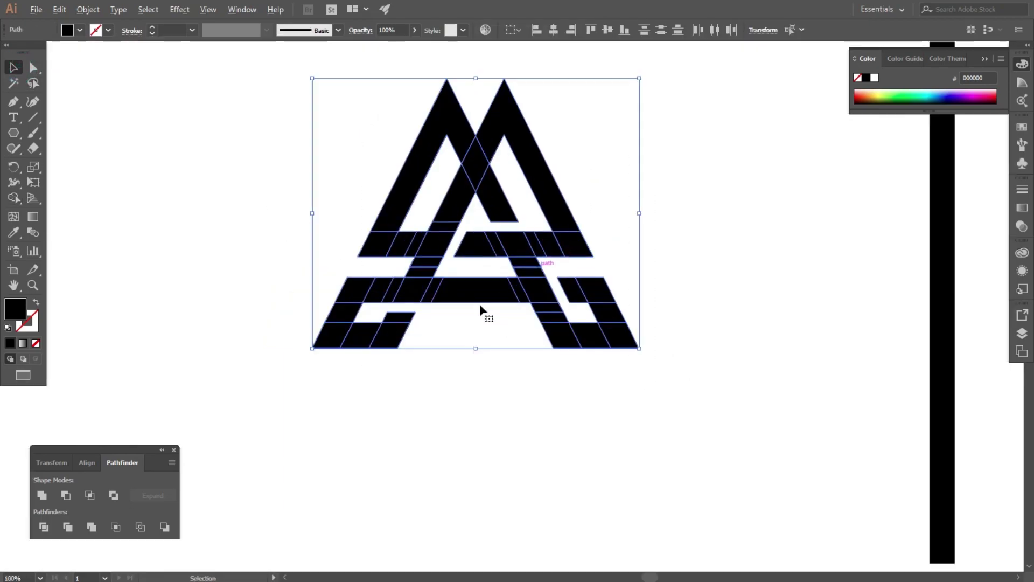
click(42, 495)
click(206, 333)
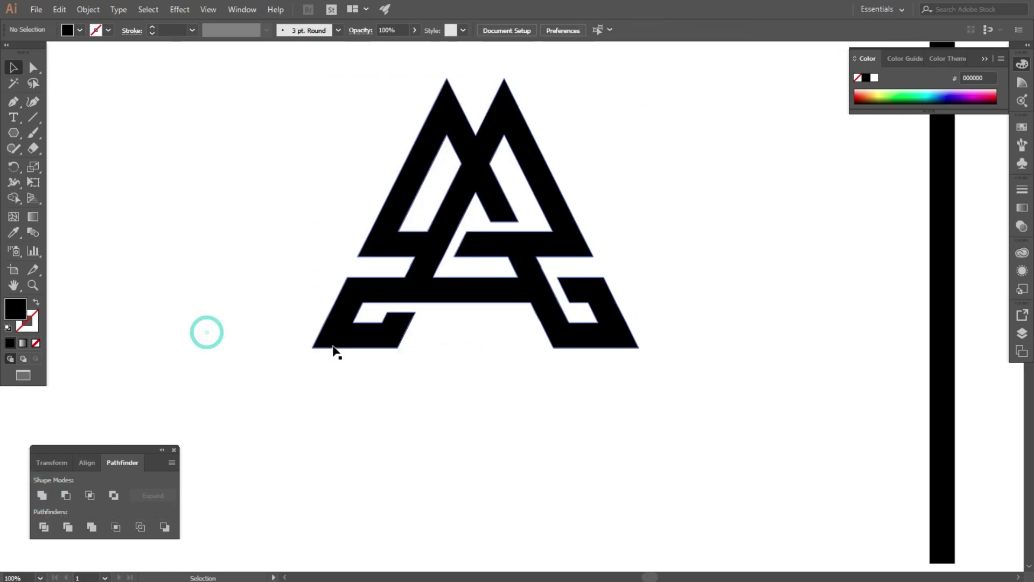
Step: Delete the thick vertical guide line beside the logo
alt+scroll(335, 349, down, 3)
drag(618, 381, 618, 379)
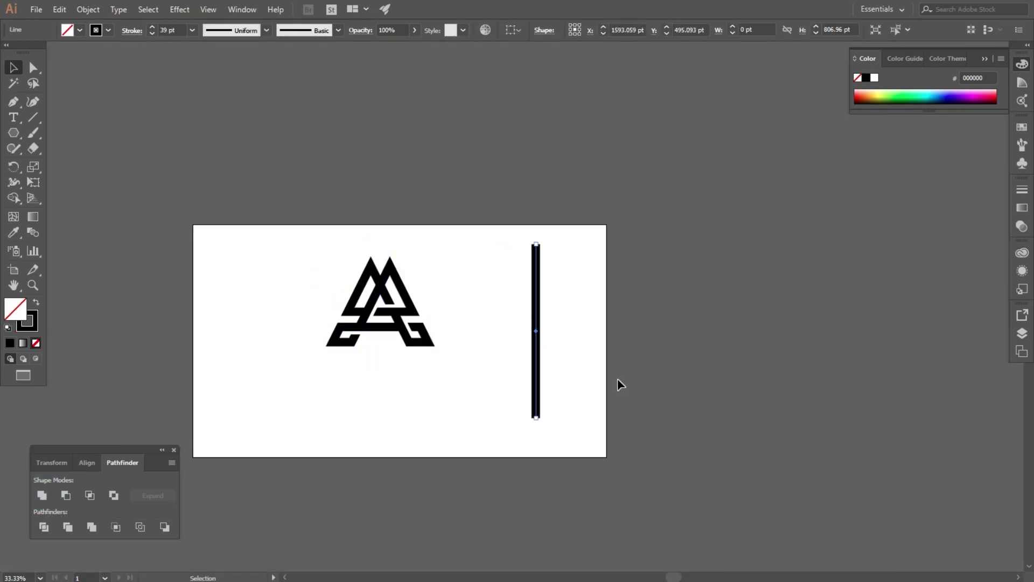
key(Delete)
Step: Move the logo toward the centre of the artboard and narrow it to about 477 pt wide
drag(417, 334, 449, 368)
alt+scroll(411, 347, up, 2)
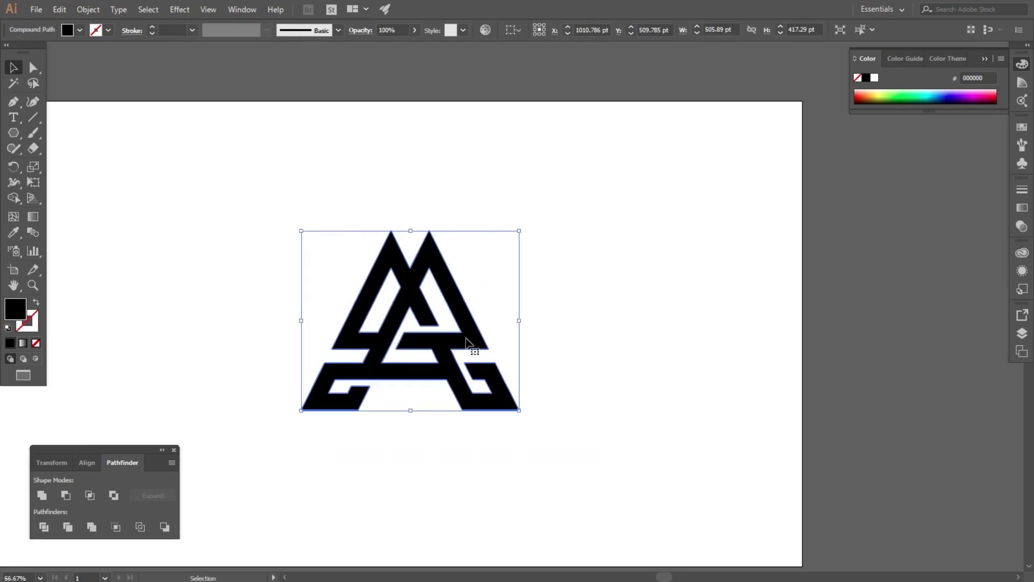
drag(518, 321, 506, 322)
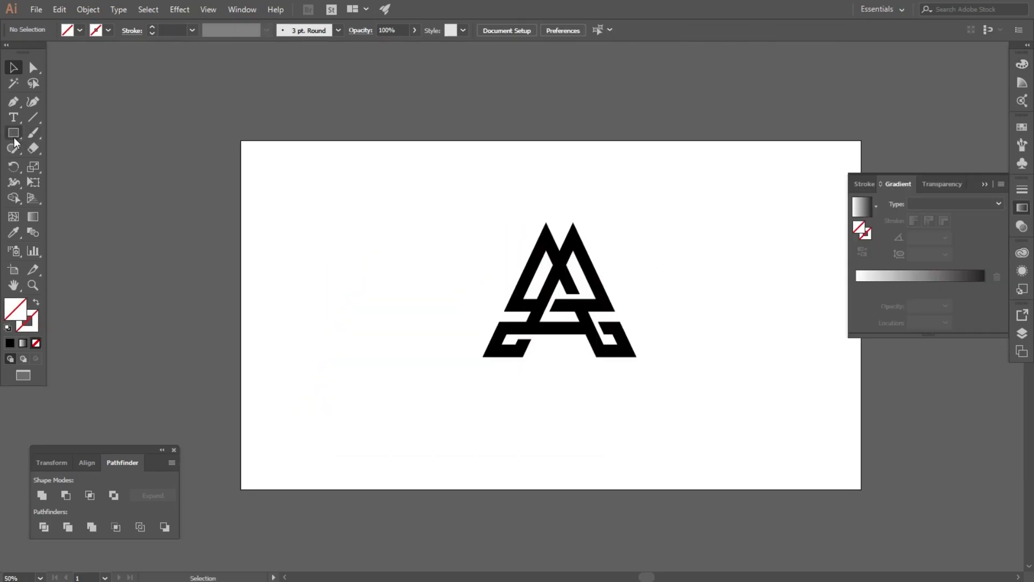
Step: Draw a rectangle of about 1927 by 1080 pt over the artboard and fill it with a white-to-black radial gradient
click(14, 136)
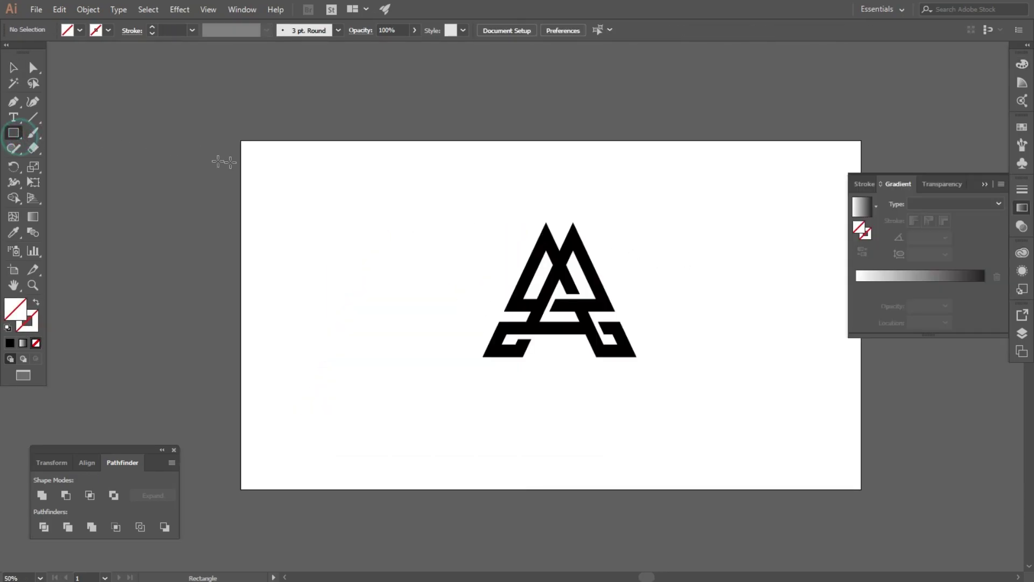
mouse_move(239, 143)
mouse_down()
mouse_move(792, 420)
mouse_move(862, 489)
mouse_up()
click(14, 66)
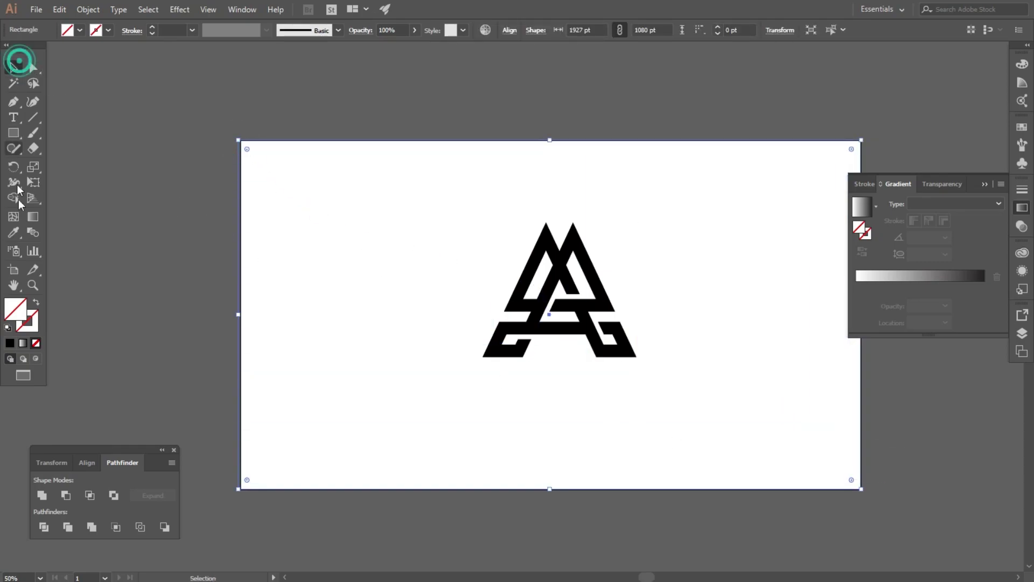
click(22, 343)
click(935, 204)
click(938, 231)
Step: Send the gradient rectangle to the back, behind the logo
scroll(245, 226, down, 2)
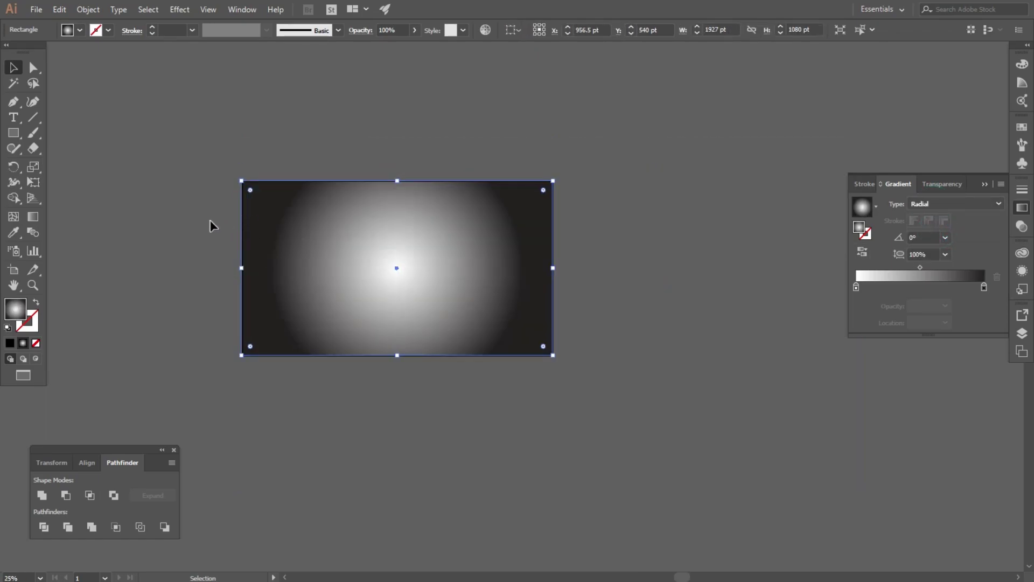
right_click(340, 242)
mouse_move(377, 443)
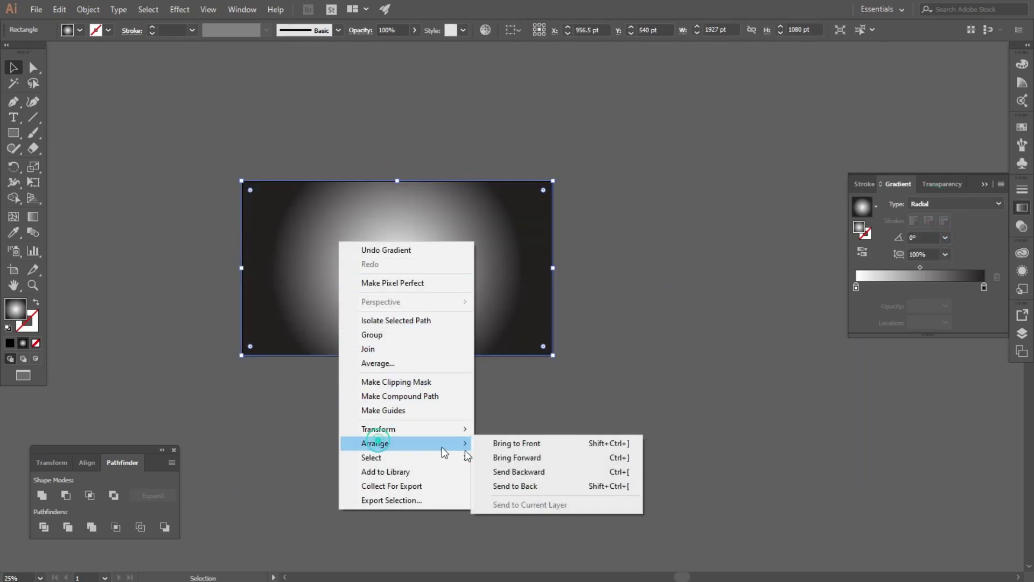
click(570, 490)
Step: Enlarge the background's radial gradient well beyond the artboard and shift its white stop and midpoint outward to leave only soft grey edges
scroll(432, 287, up, 2)
click(36, 216)
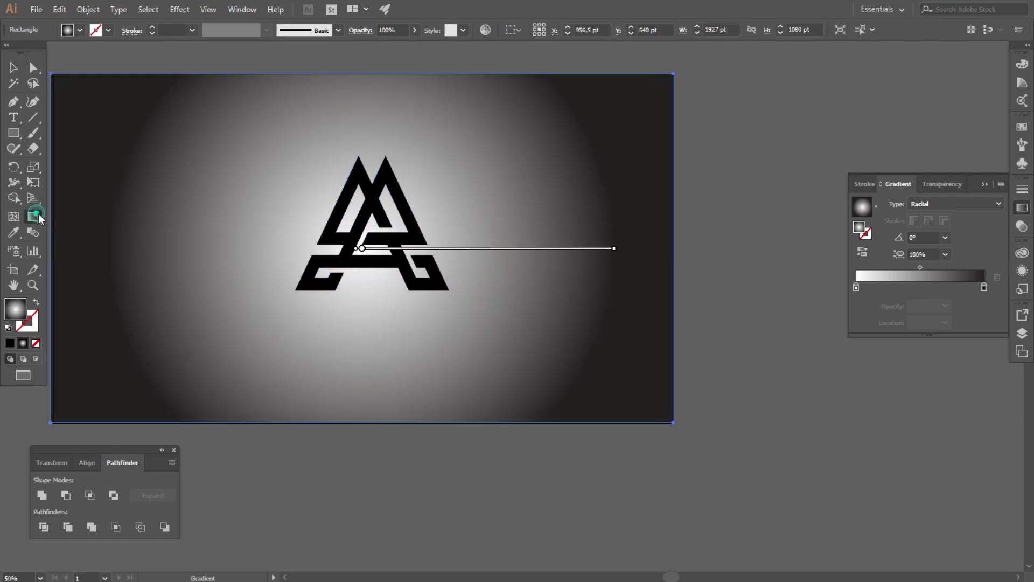
scroll(477, 246, down, 1)
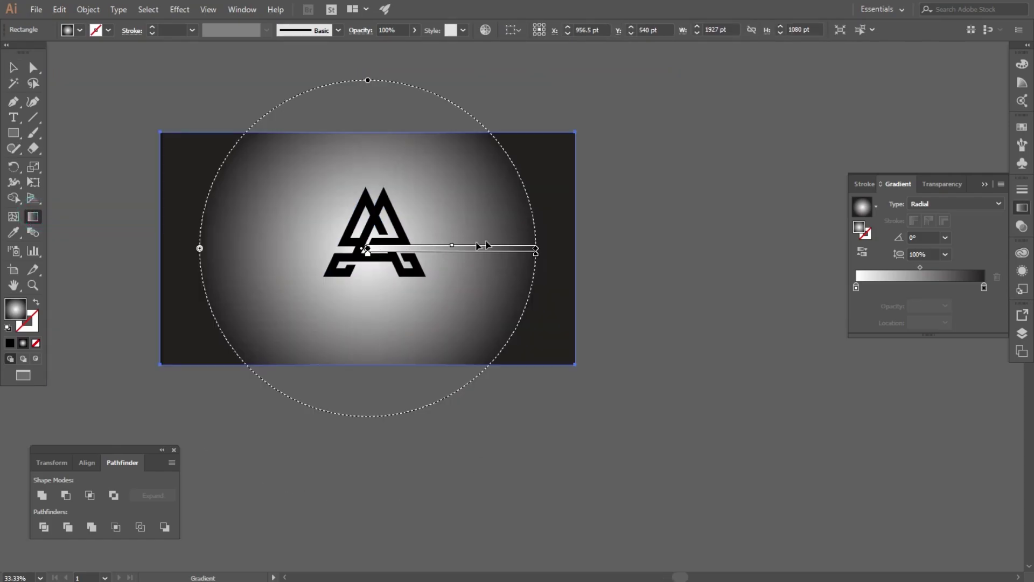
drag(537, 252, 715, 268)
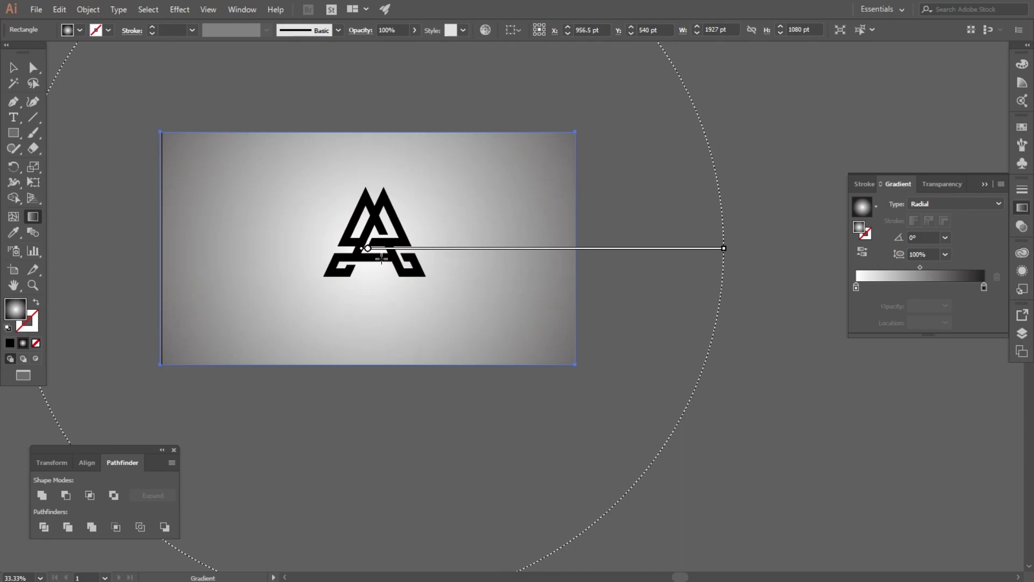
drag(368, 253, 400, 253)
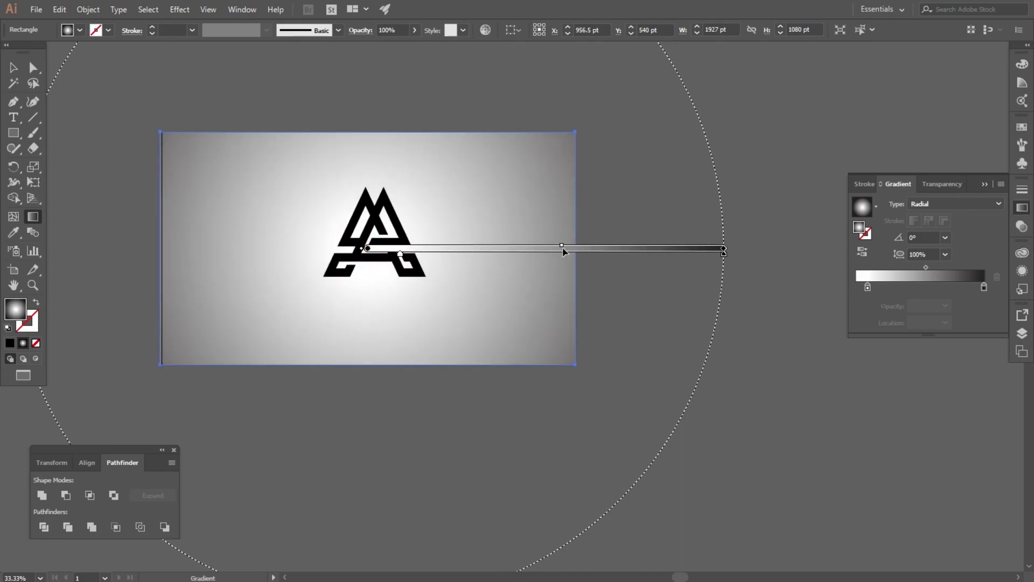
drag(562, 249, 659, 247)
Step: Lock the gradient background rectangle
click(13, 67)
click(274, 182)
key(ctrl+2)
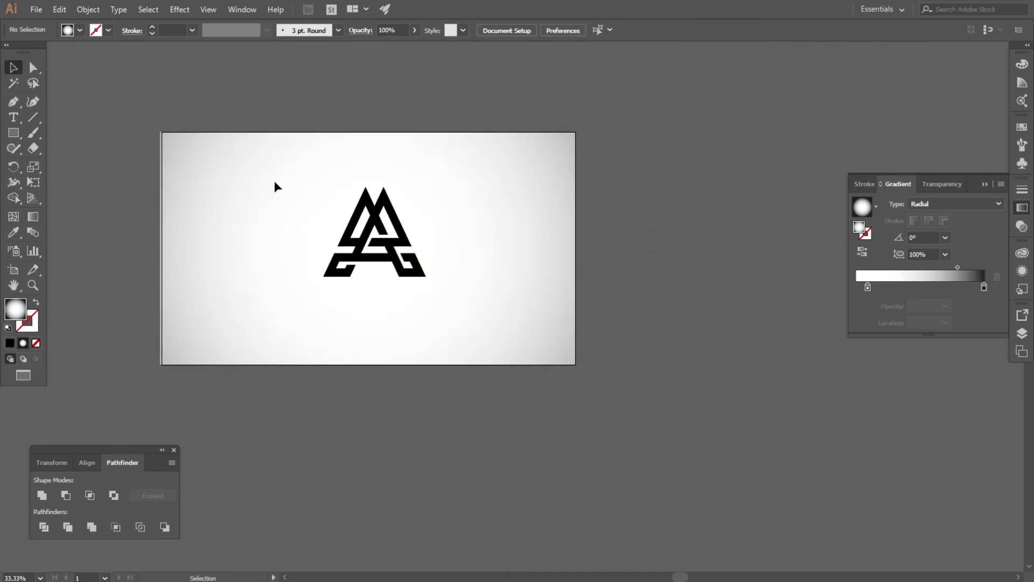
Step: Fill the logo with a linear gradient in place of its solid black
scroll(312, 192, up, 1)
click(397, 249)
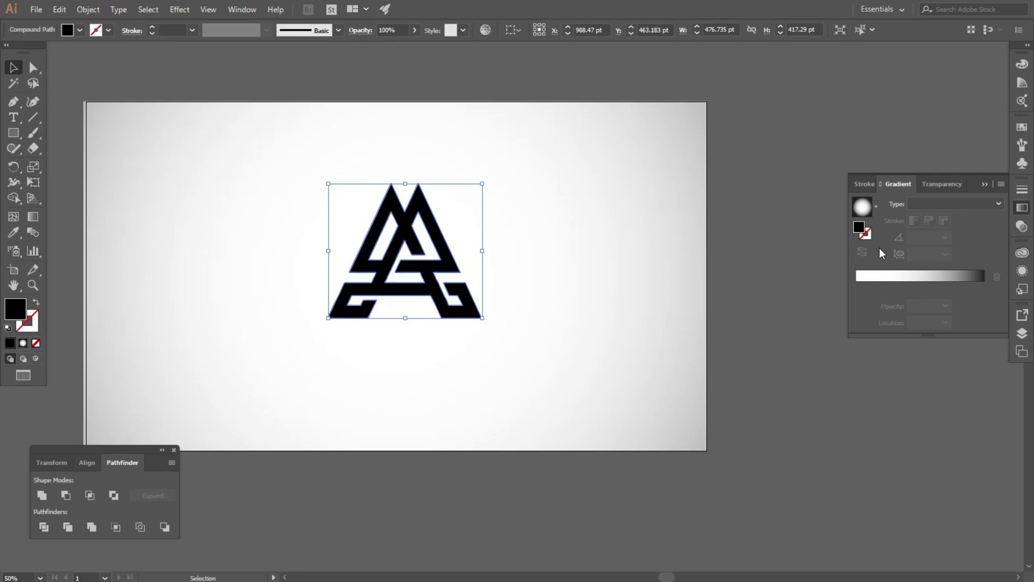
click(925, 277)
click(937, 204)
click(933, 219)
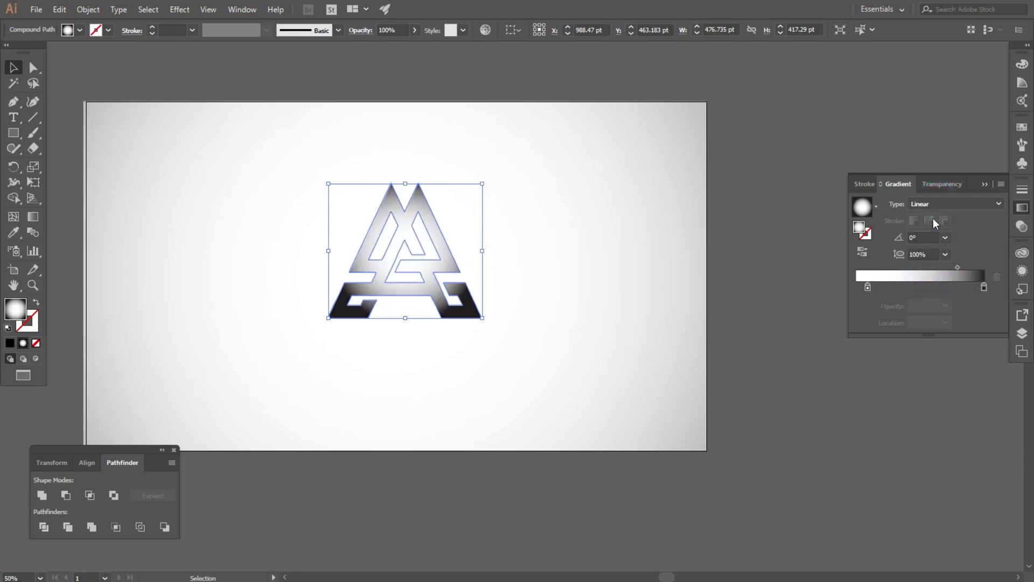
Step: Set the logo gradient's end stop to blue (R=0 G=113 B=188), move the white stop to the start and bring the midpoint near the centre
double_click(984, 288)
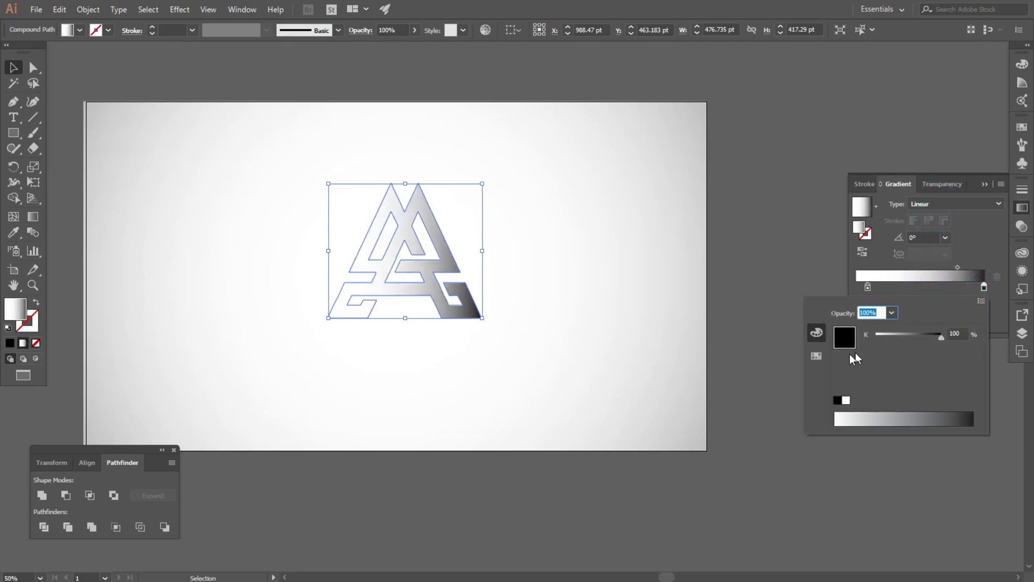
click(816, 356)
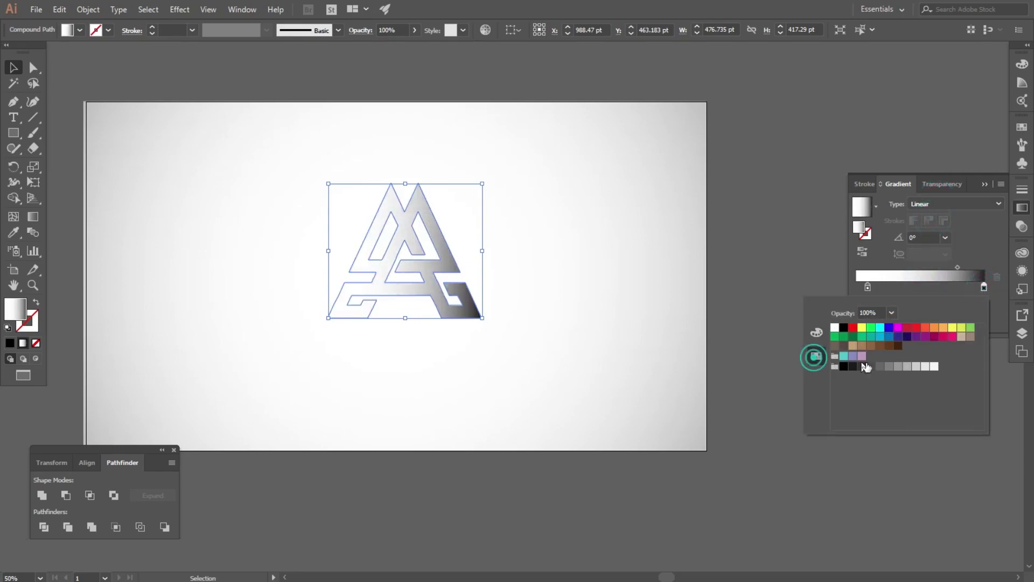
click(891, 337)
click(867, 287)
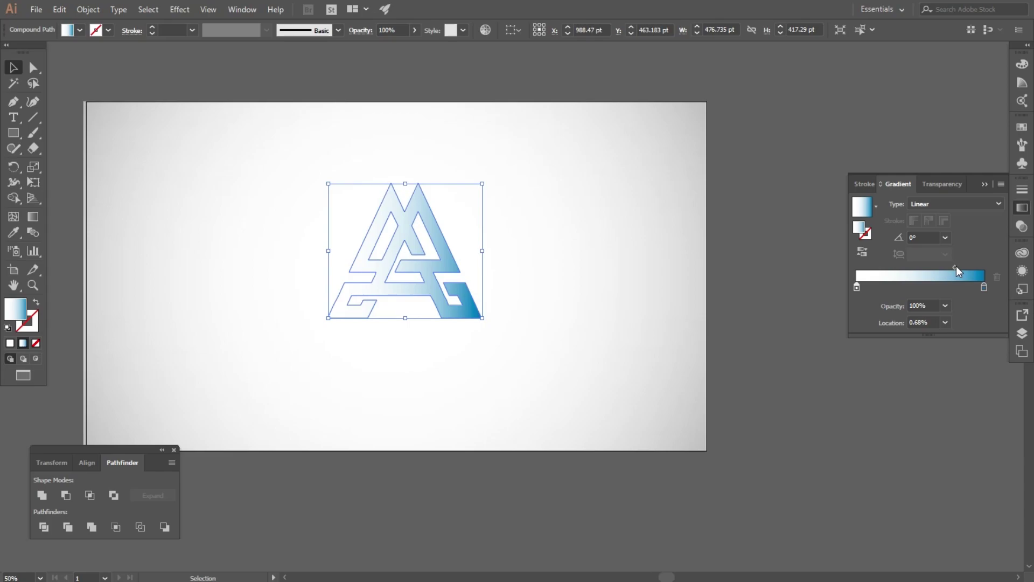
drag(957, 267, 927, 266)
Step: Change the logo gradient's starting stop from white to light blue 2ABAFF
double_click(856, 288)
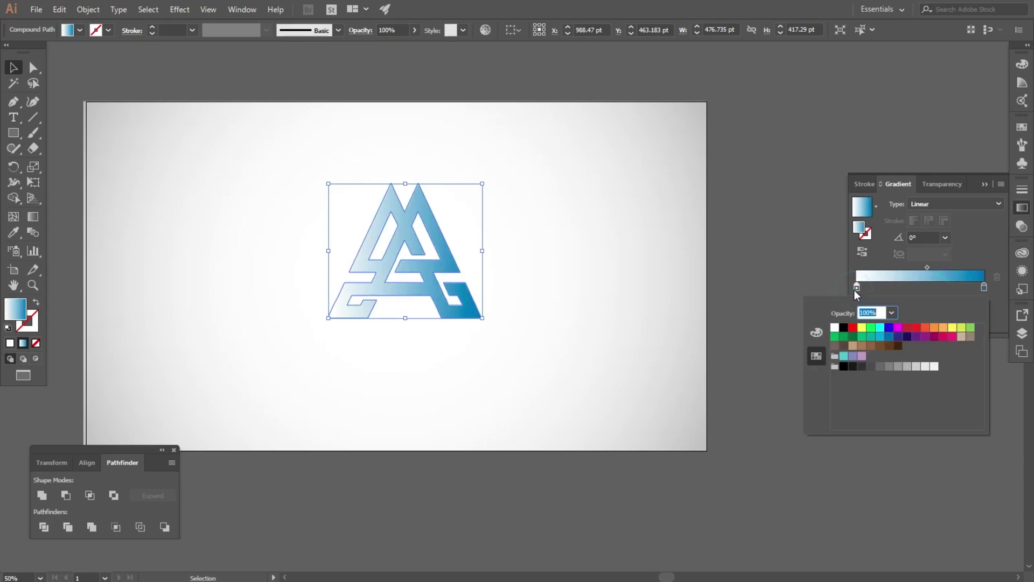
click(881, 337)
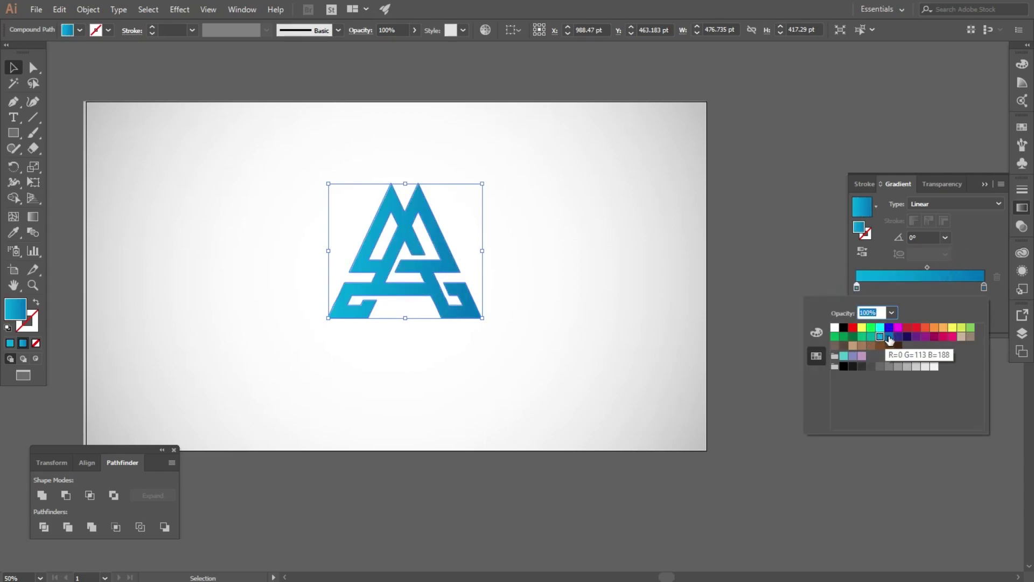
click(889, 337)
click(818, 332)
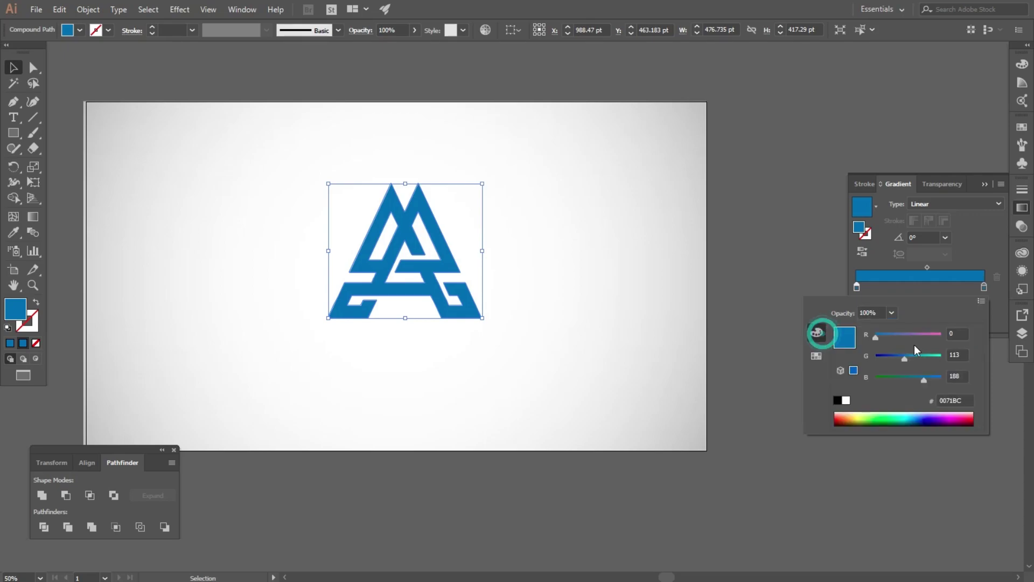
click(916, 419)
click(912, 417)
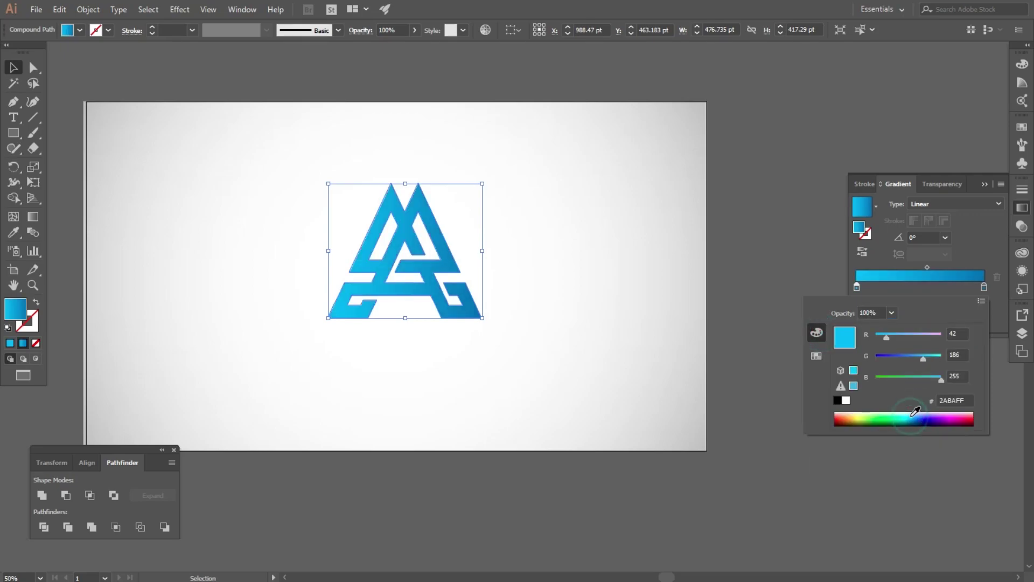
click(661, 165)
Step: Place a copy of the logo rotated 180° directly below the original as its reflection
key(ctrl+=)
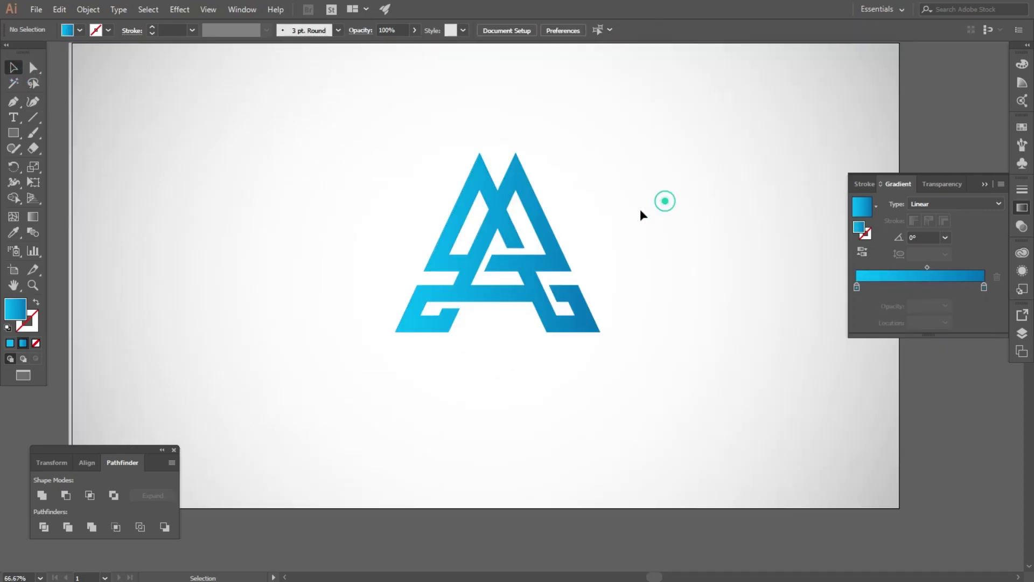
drag(550, 231, 701, 220)
drag(756, 137, 566, 366)
drag(651, 180, 500, 374)
click(658, 231)
click(593, 358)
Step: Set the reflection gradient's end stop to 0% opacity and move its midpoint to 35.93%
click(985, 287)
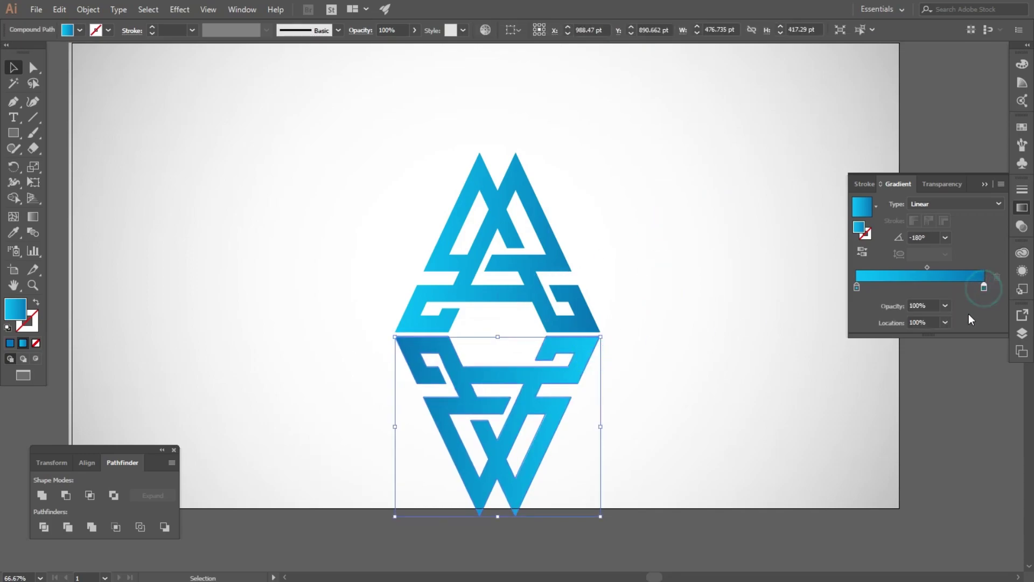
click(945, 306)
click(956, 322)
mouse_move(984, 287)
mouse_down()
mouse_move(925, 287)
mouse_move(997, 284)
mouse_up()
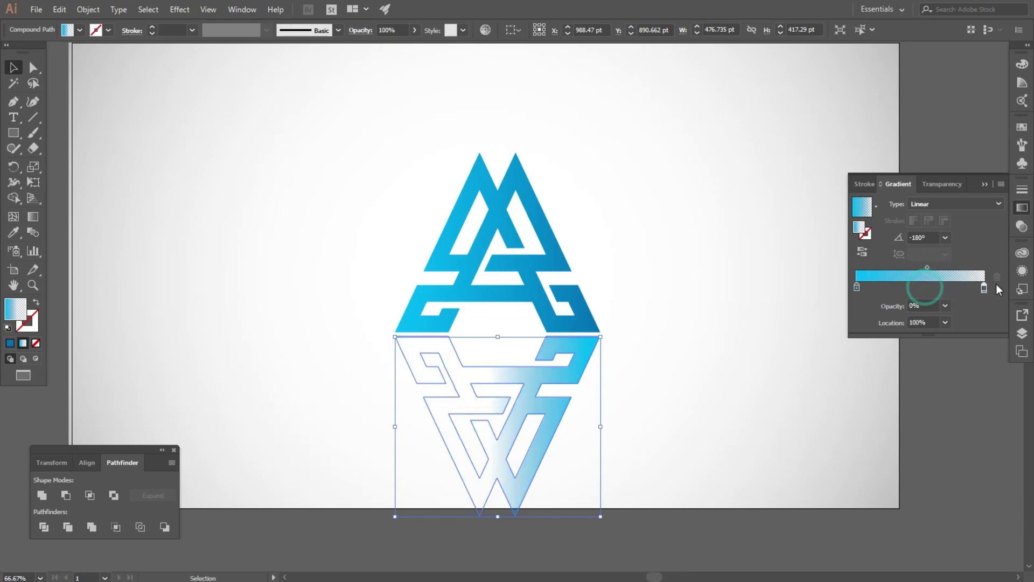
drag(925, 267, 903, 274)
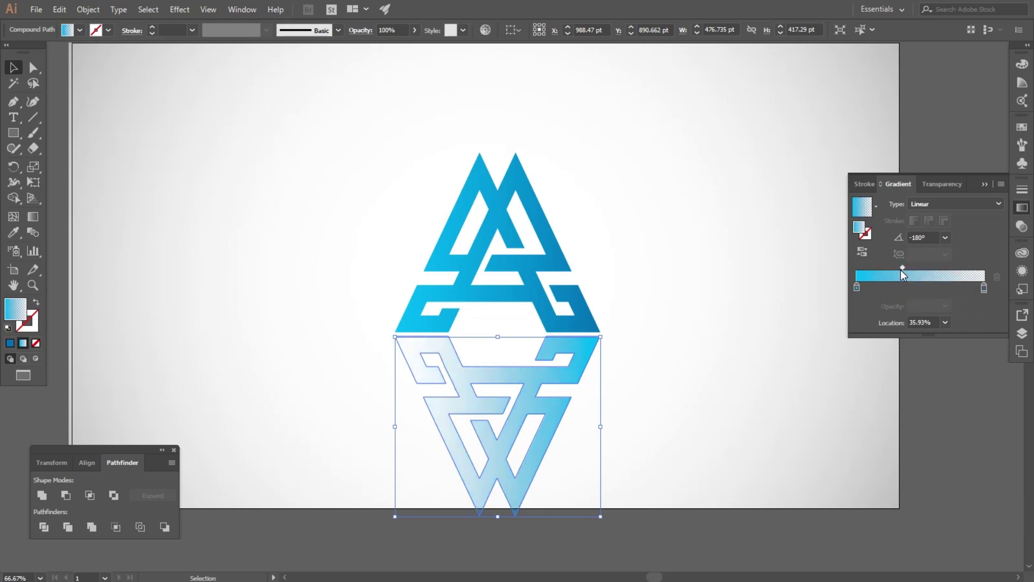
Step: Redirect the reflection's gradient straight down at -90°, starting near the logo's top and fading out at the reflection's lower tips
click(35, 216)
drag(500, 331, 500, 527)
key(ctrl+minus)
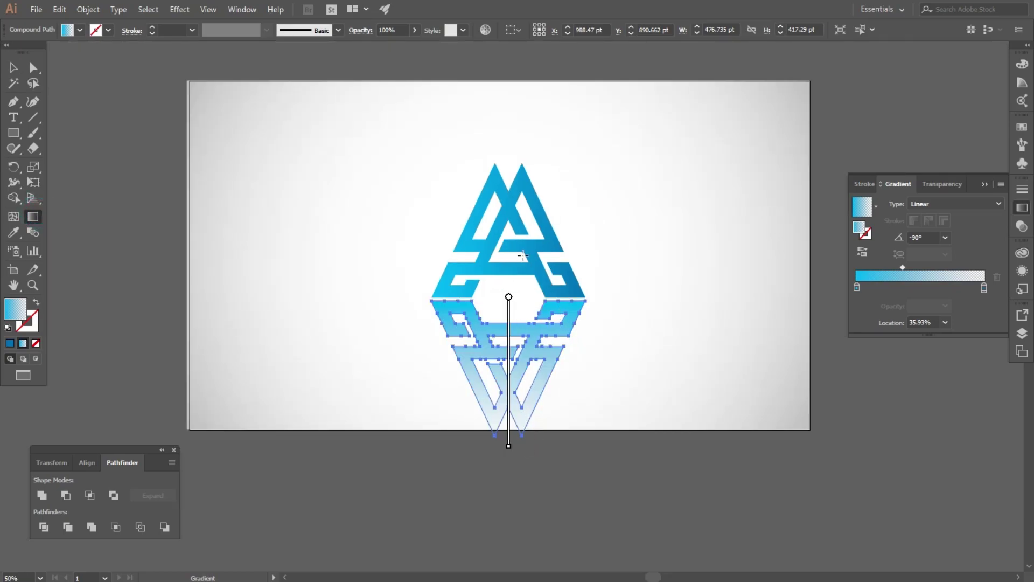
key(ctrl+minus)
mouse_move(513, 382)
mouse_down()
mouse_move(523, 414)
mouse_move(513, 462)
mouse_up()
drag(514, 368, 514, 303)
scroll(514, 303, up, 4)
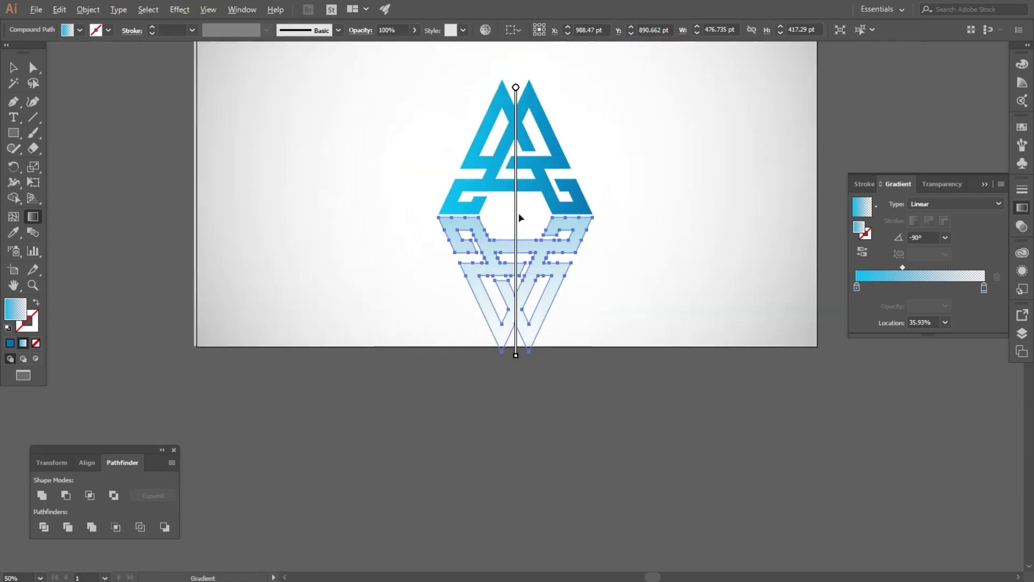
scroll(519, 215, down, 4)
click(14, 68)
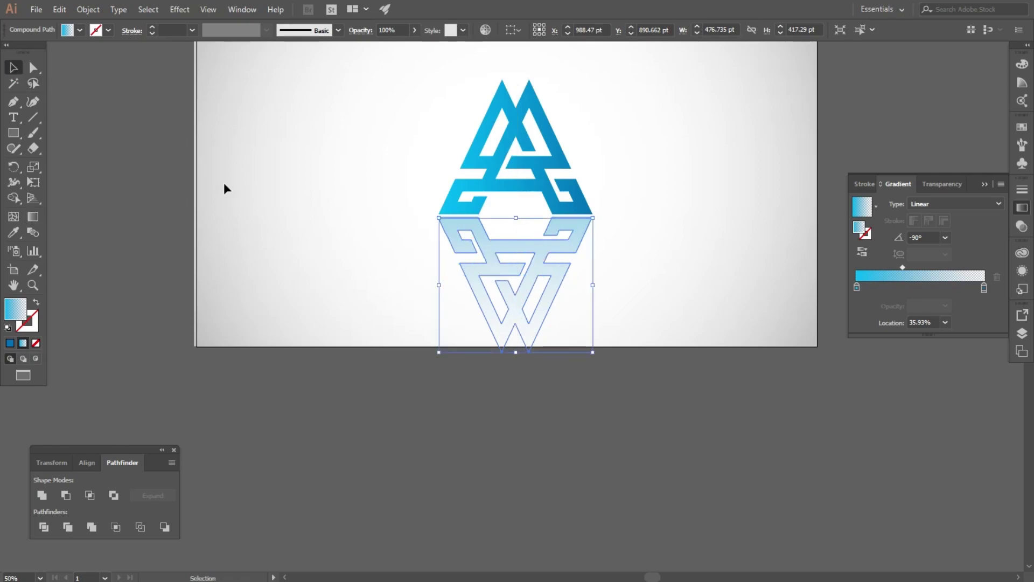
click(224, 182)
Step: Soften the reflection further by moving its gradient midpoint to 25.96%
scroll(574, 144, up, 1)
scroll(525, 199, down, 1)
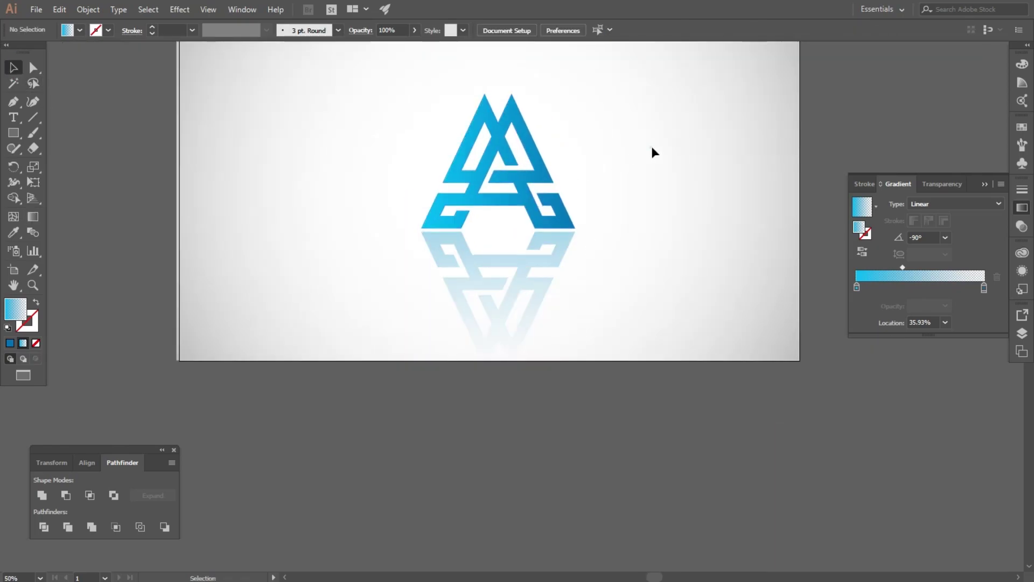
scroll(600, 109, up, 1)
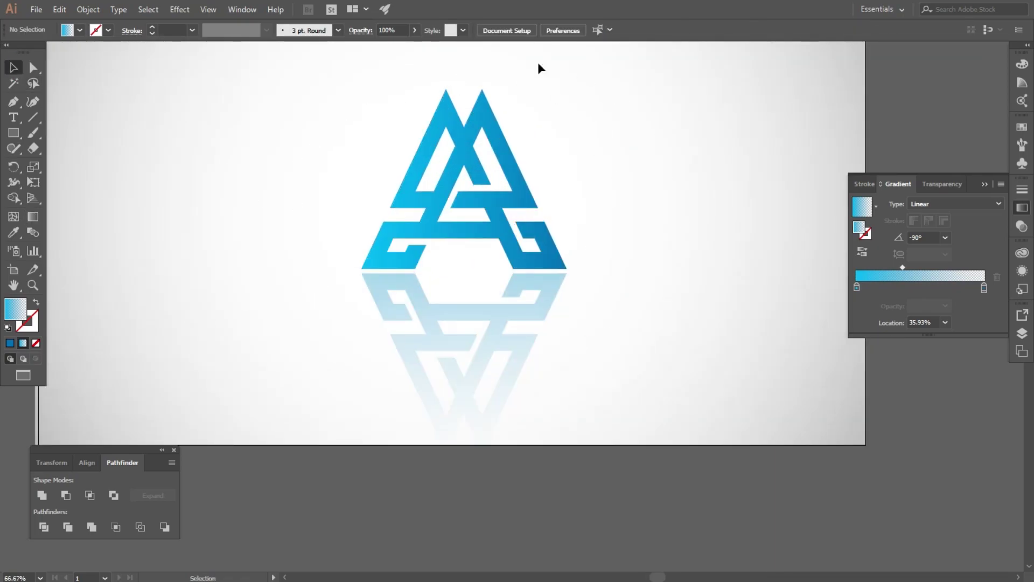
click(532, 340)
click(984, 288)
drag(905, 268, 897, 266)
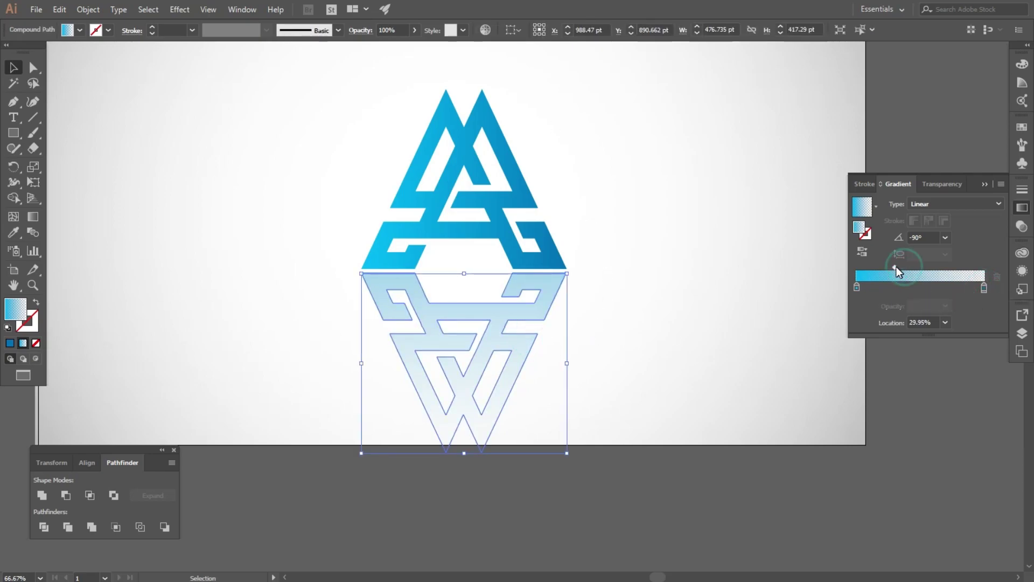
click(675, 256)
scroll(675, 254, down, 1)
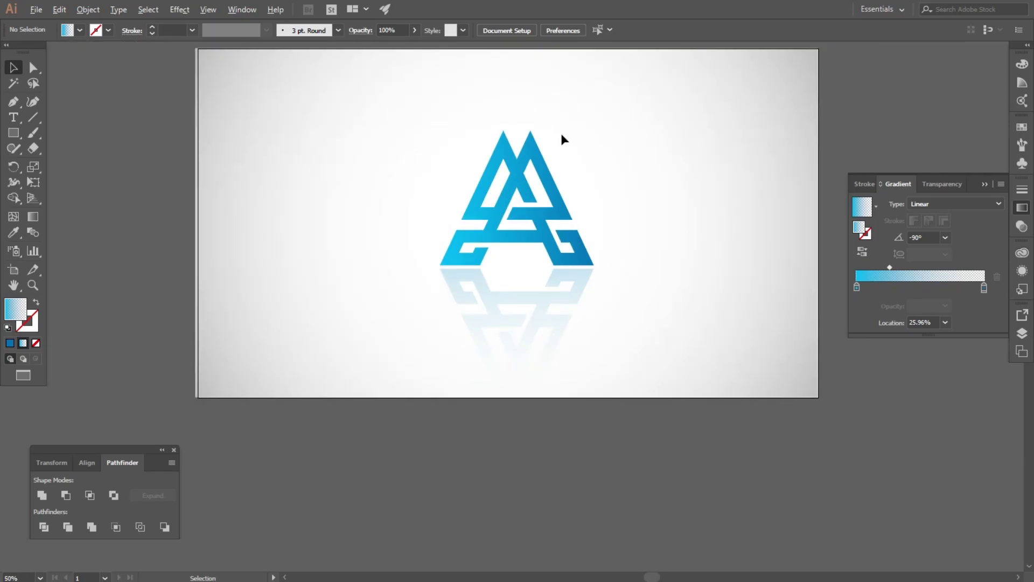